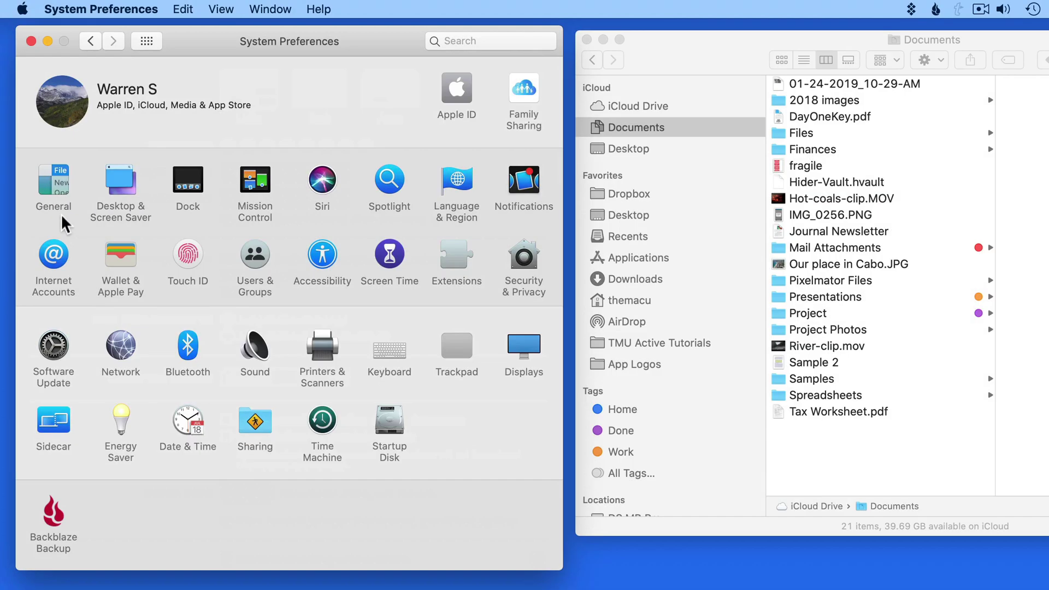
- Open the General pane and change Appearance from Light to Auto
{"action": "left_click", "coordinate": [62, 194]}
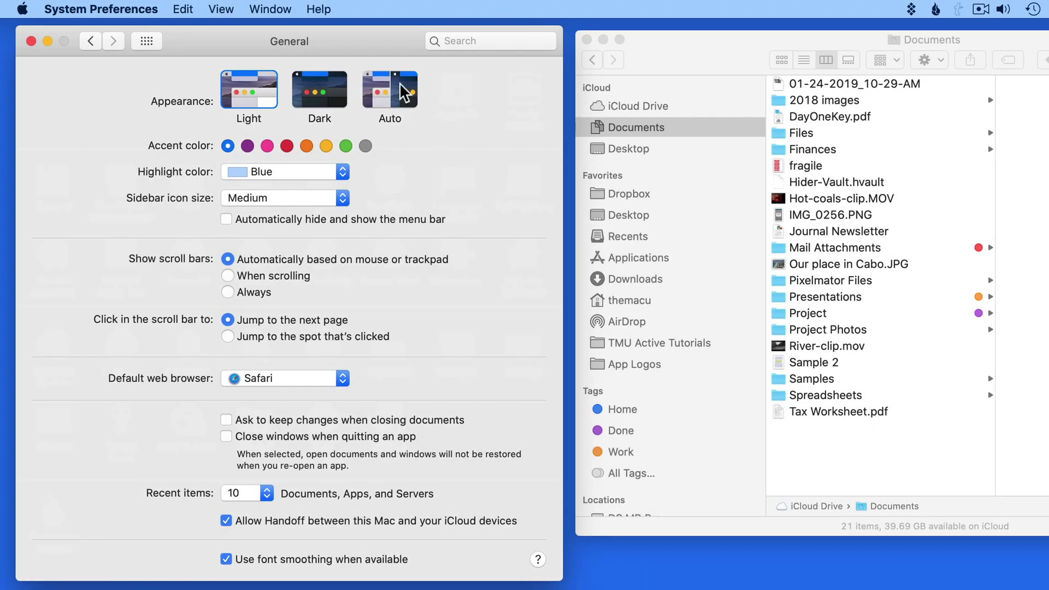
{"action": "mouse_move", "coordinate": [405, 90]}
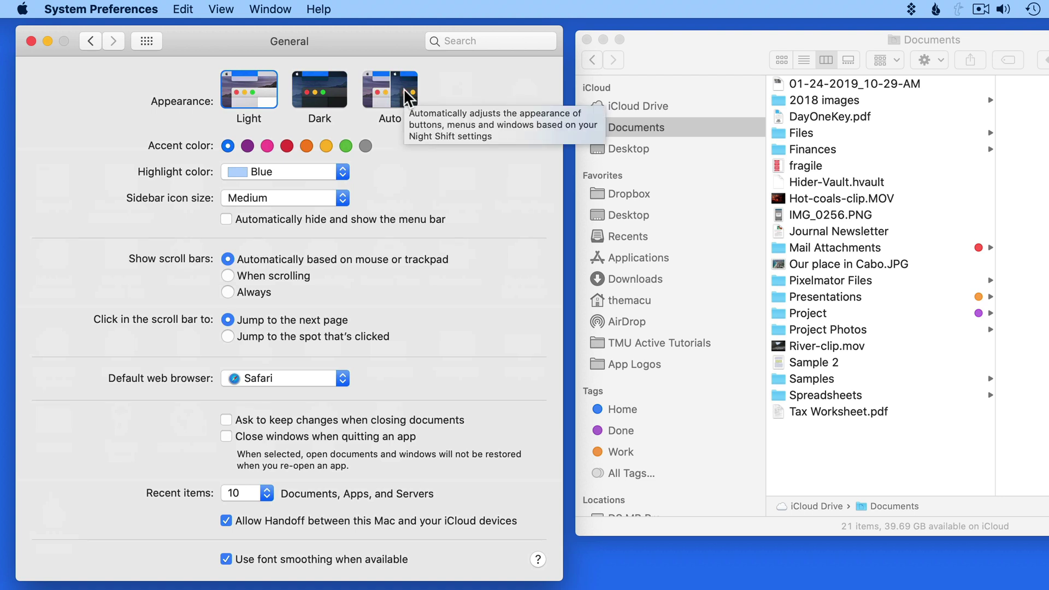
{"action": "left_click", "coordinate": [404, 87]}
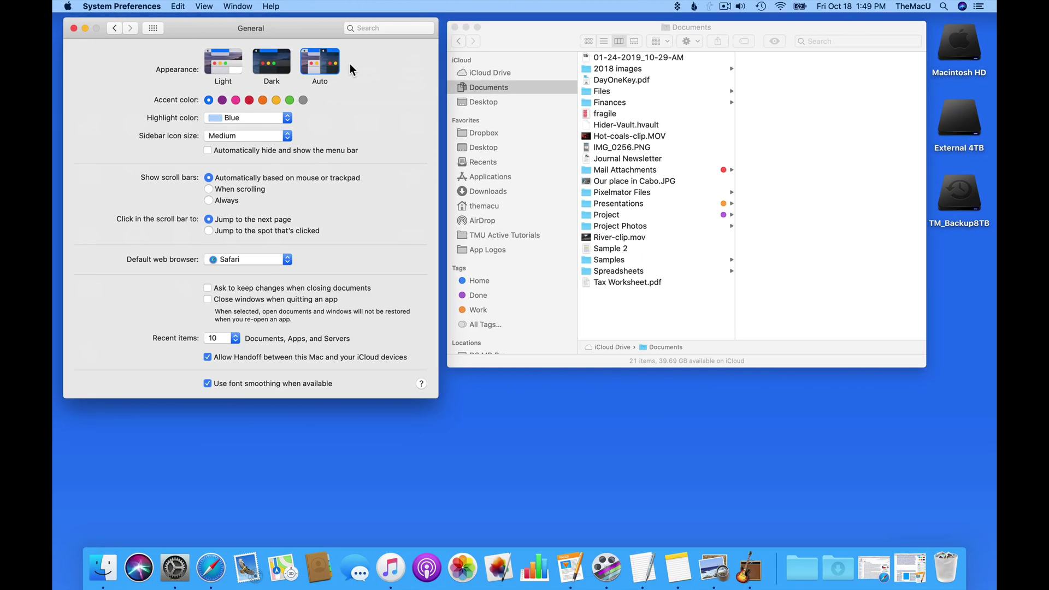
- Switch Appearance to Dark so all windows, including Finder, turn dark
{"action": "left_click", "coordinate": [272, 65]}
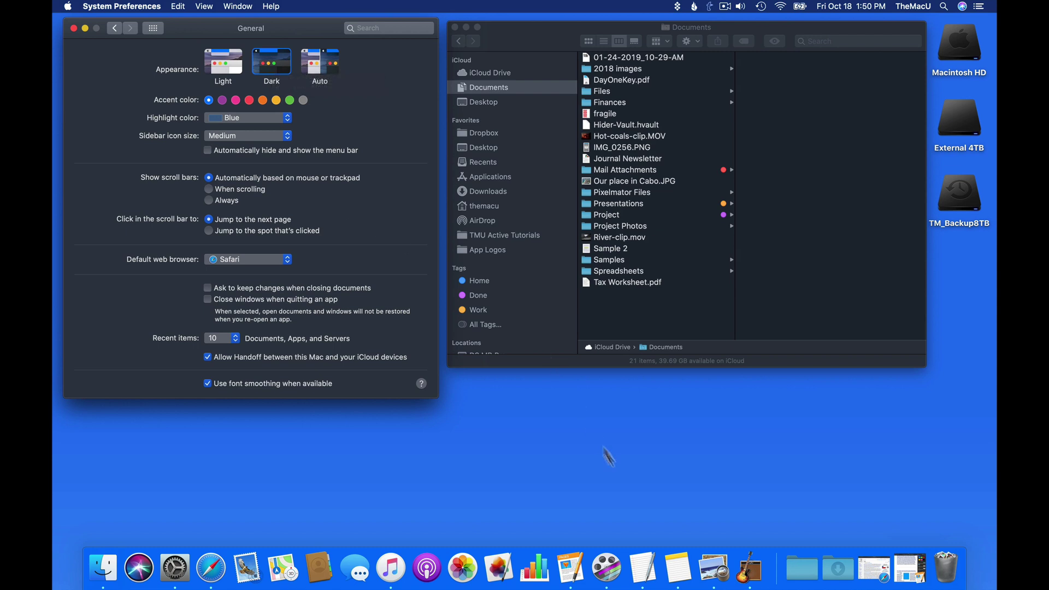
- Open Notes, move its window up, show the Notes folder as a Gallery, then minimize it
{"action": "left_click", "coordinate": [678, 569]}
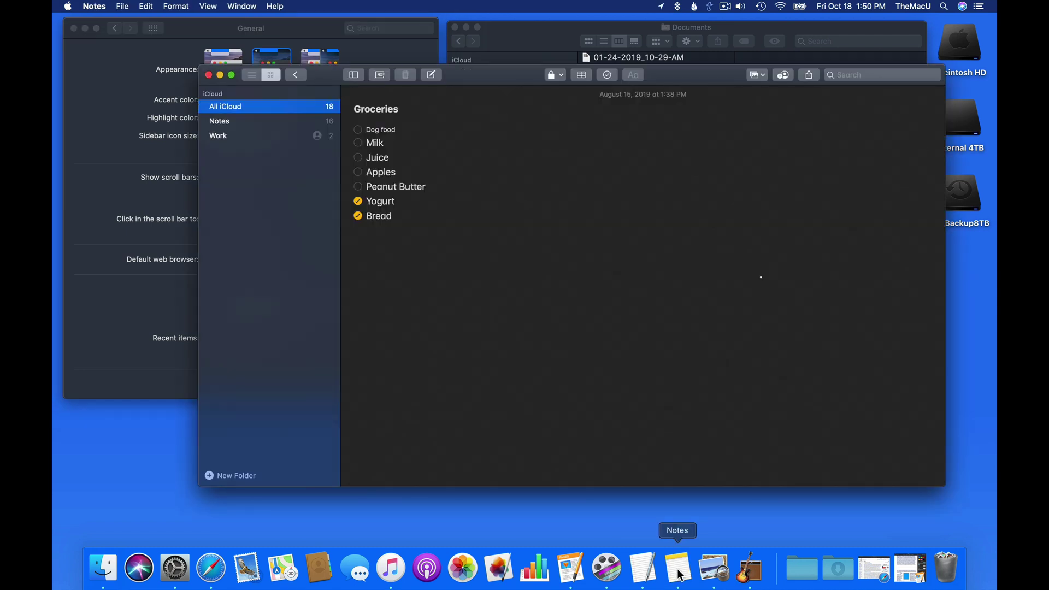
{"action": "left_click_drag", "start_coordinate": [485, 78], "coordinate": [498, 44]}
{"action": "left_click", "coordinate": [249, 89]}
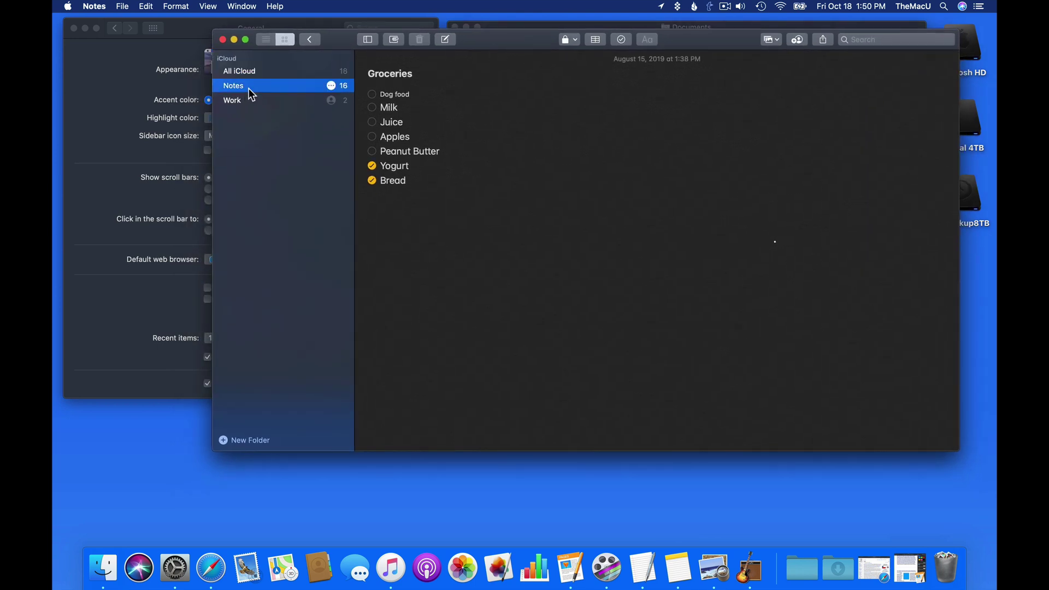
{"action": "left_click", "coordinate": [250, 89]}
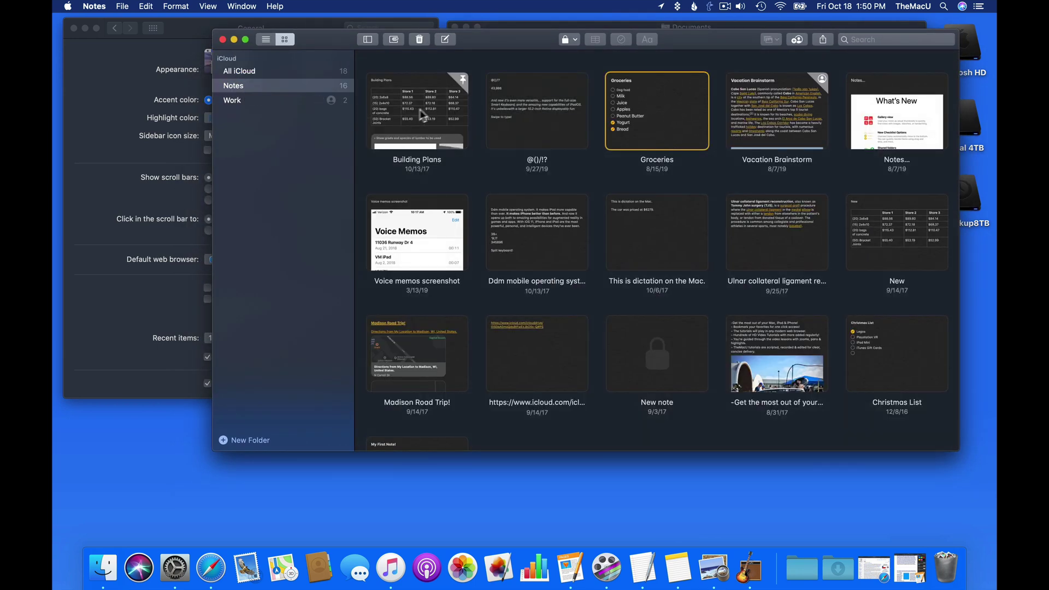
{"action": "left_click", "coordinate": [234, 40]}
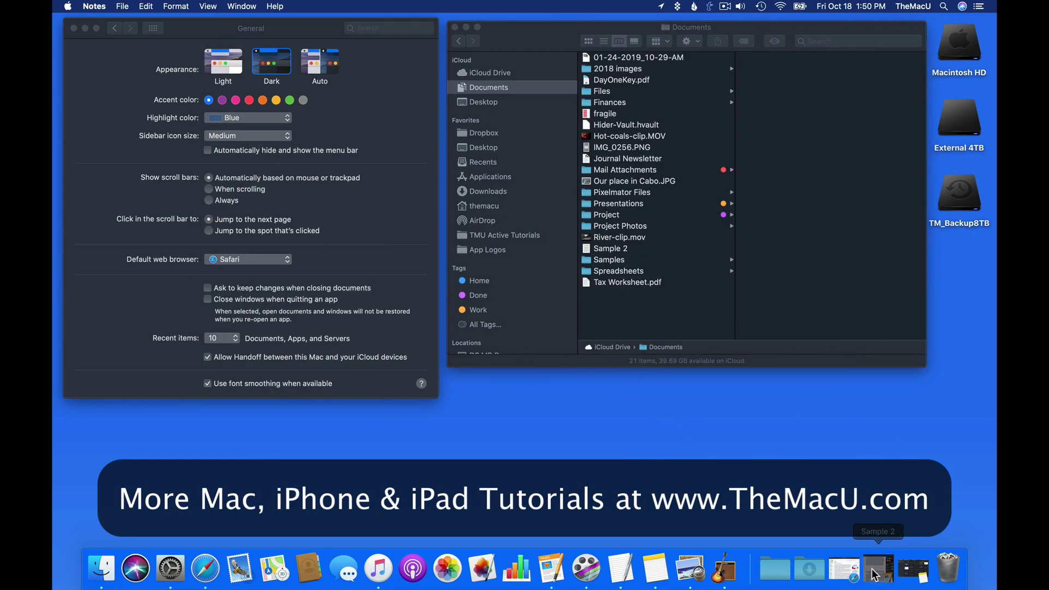
{"action": "left_click", "coordinate": [878, 570]}
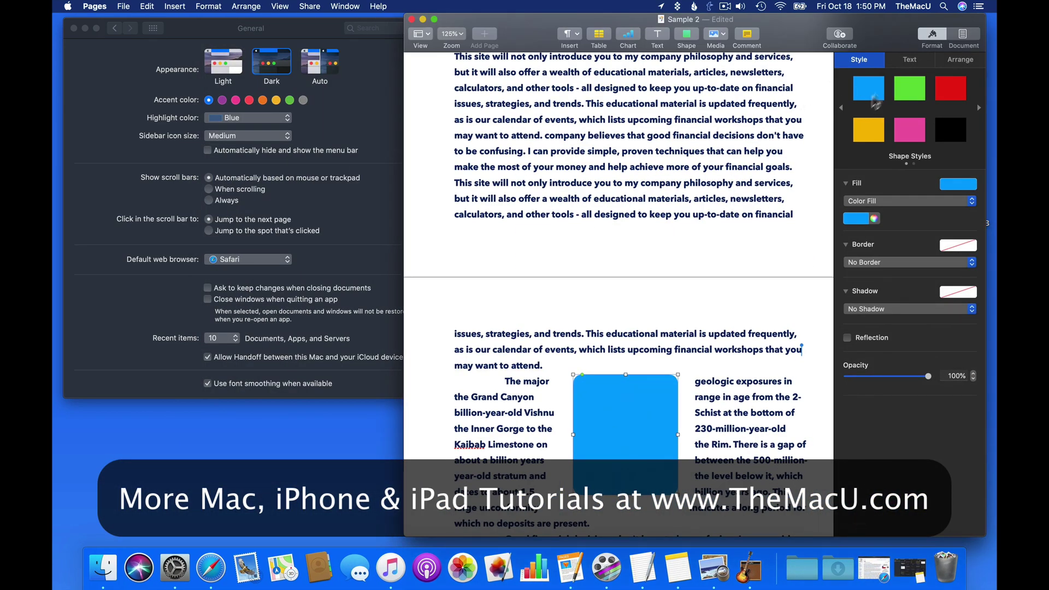
{"action": "left_click", "coordinate": [917, 59]}
{"action": "left_click", "coordinate": [960, 61]}
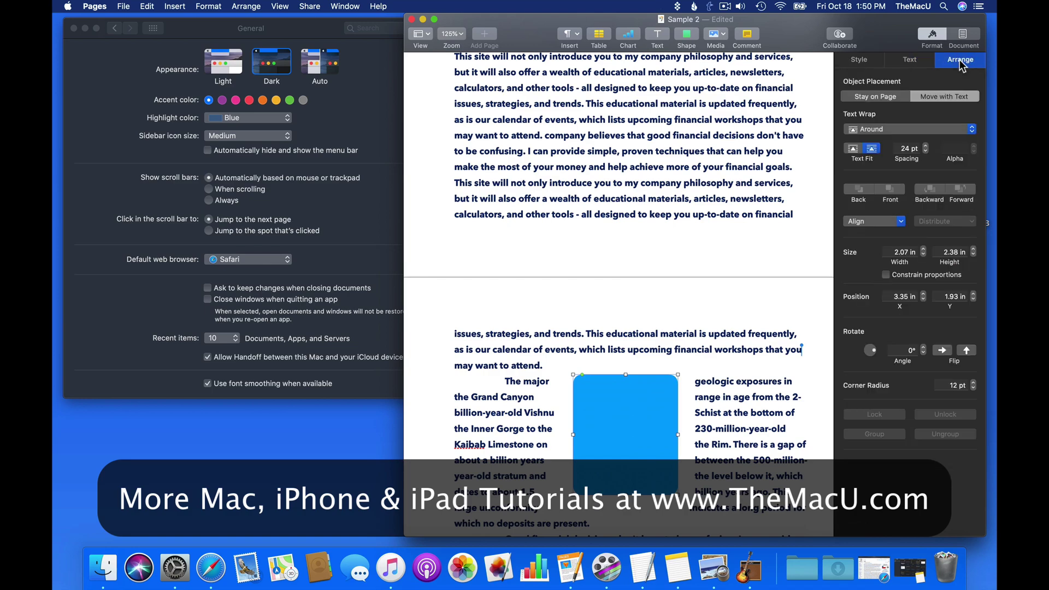
{"action": "scroll", "coordinate": [752, 155], "scroll_direction": "up", "scroll_amount": 10}
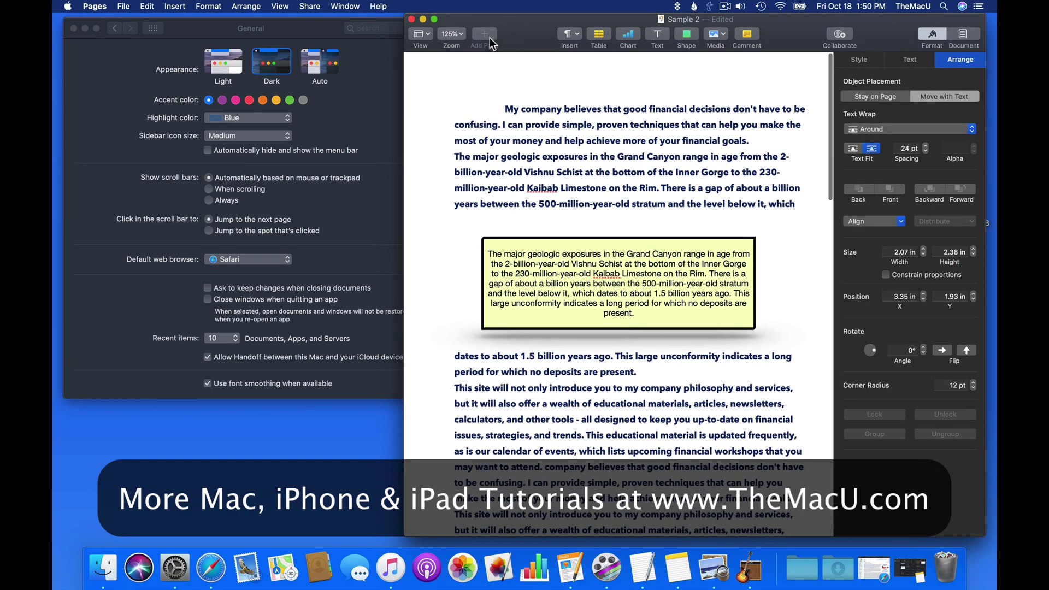
{"action": "left_click", "coordinate": [423, 20]}
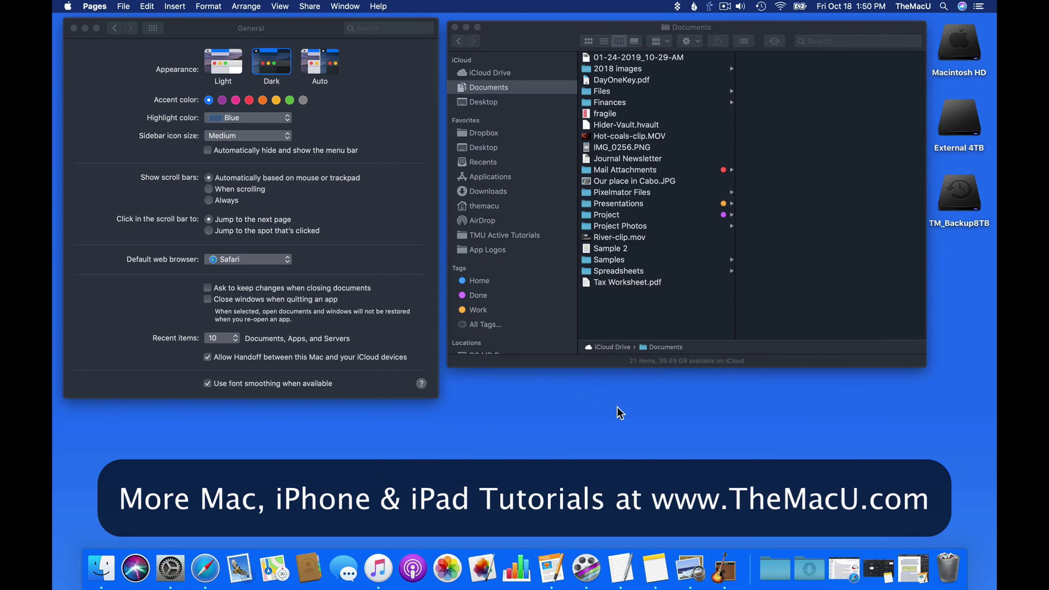
{"action": "left_click", "coordinate": [845, 570]}
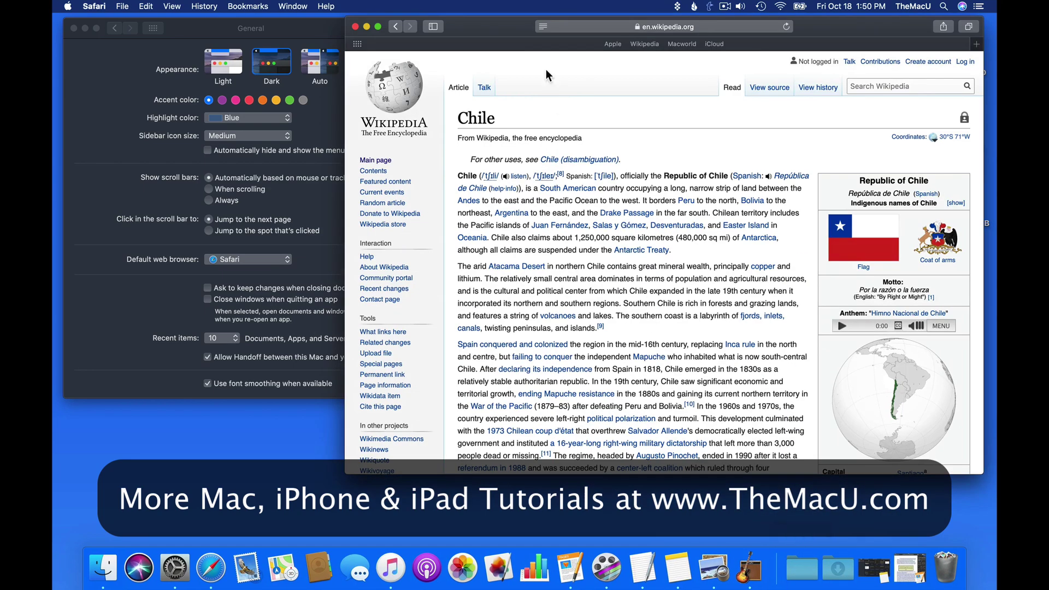
{"action": "scroll", "coordinate": [520, 55], "scroll_direction": "up", "scroll_amount": 2}
{"action": "left_click", "coordinate": [366, 26]}
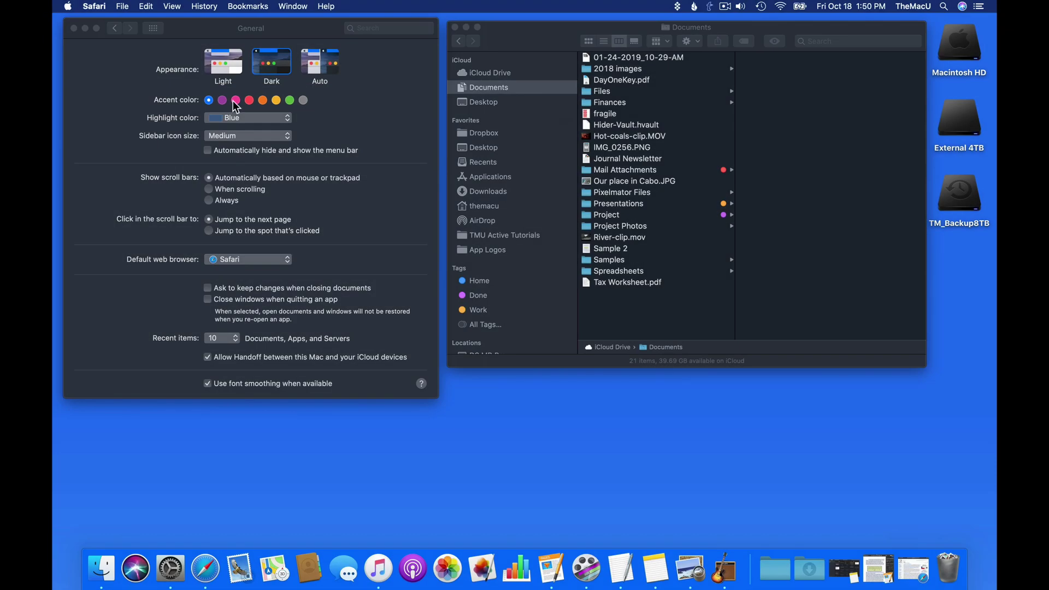
- Preview a pink accent colour on Finder's Finances folder, then set the accent back to blue
{"action": "left_click", "coordinate": [235, 101]}
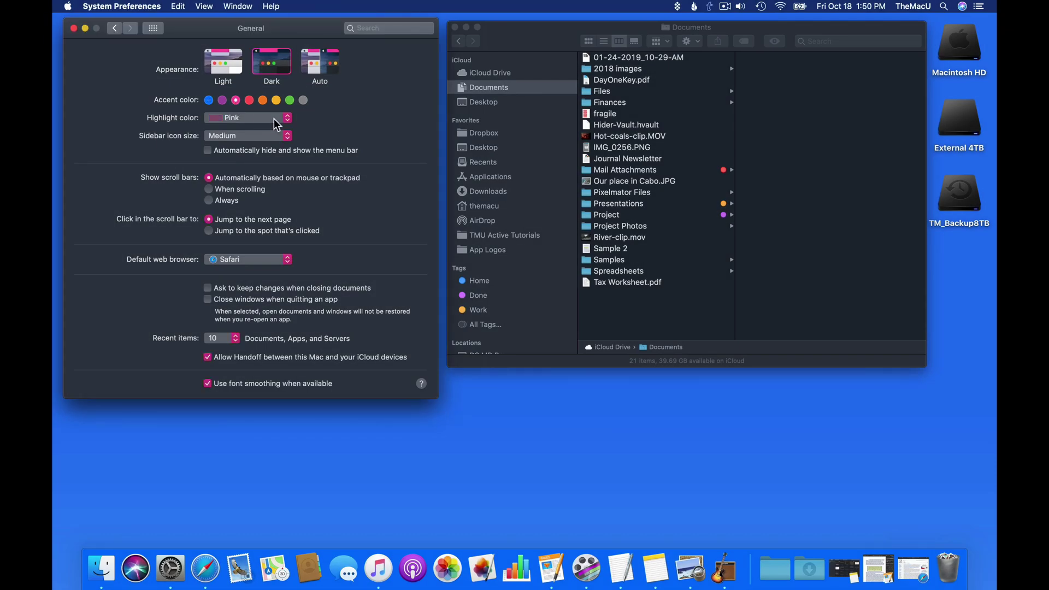
{"action": "left_click", "coordinate": [606, 100]}
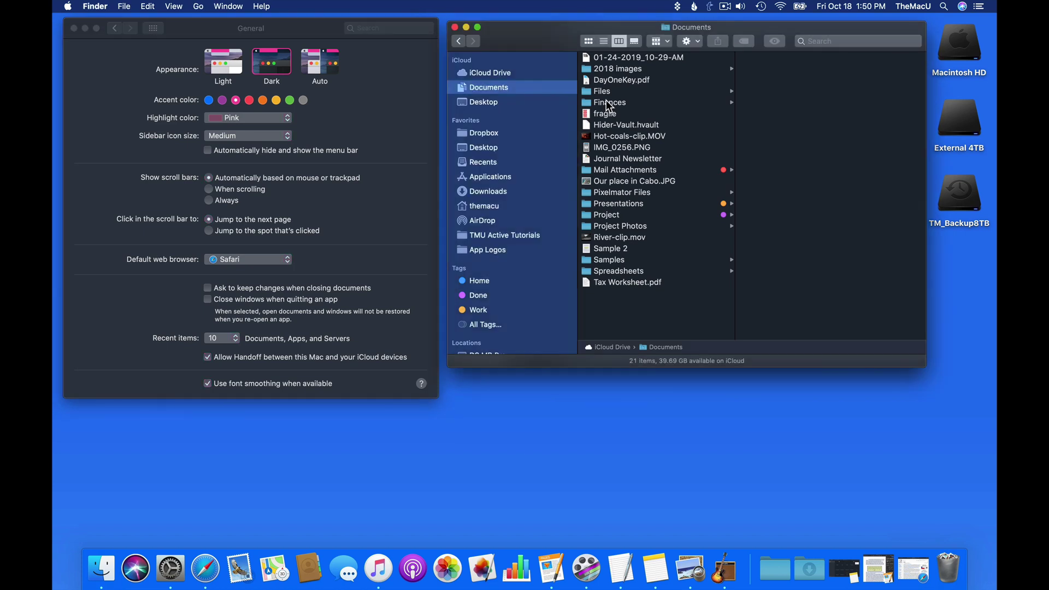
{"action": "left_click", "coordinate": [606, 102]}
{"action": "left_click", "coordinate": [963, 128]}
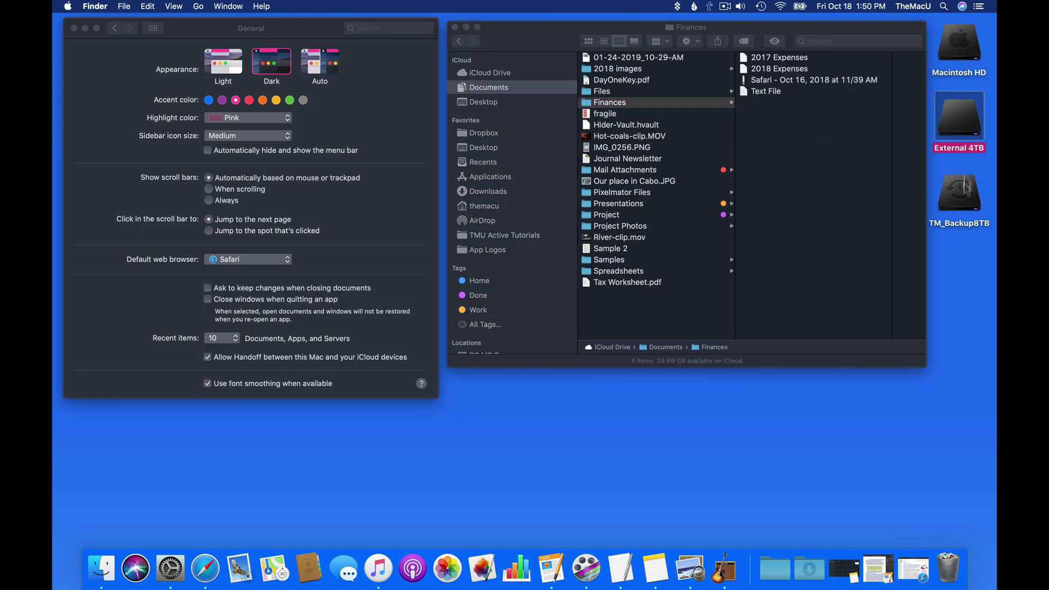
{"action": "left_click", "coordinate": [207, 104]}
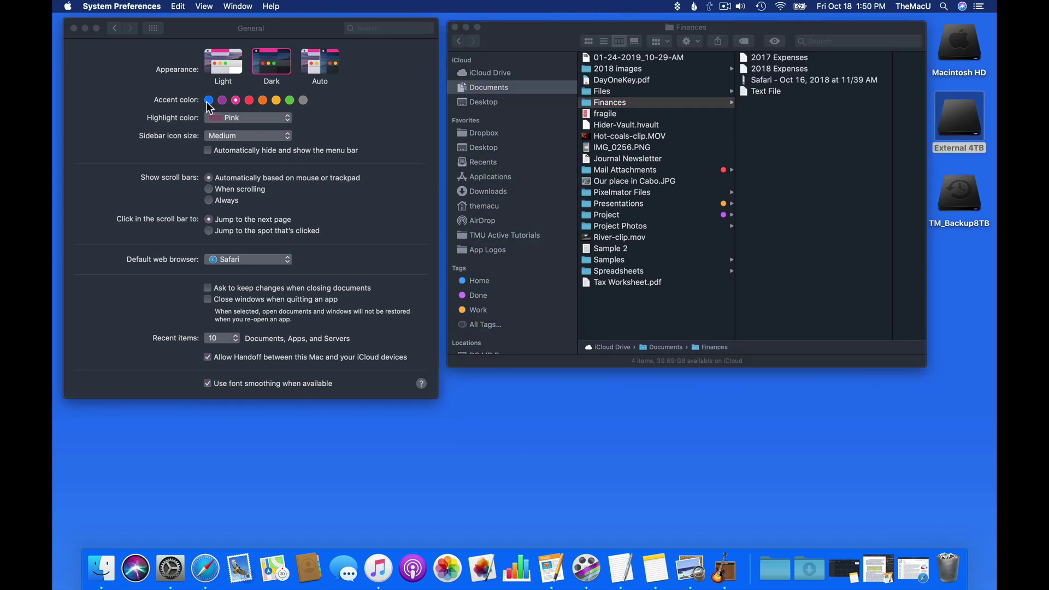
{"action": "left_click", "coordinate": [209, 100]}
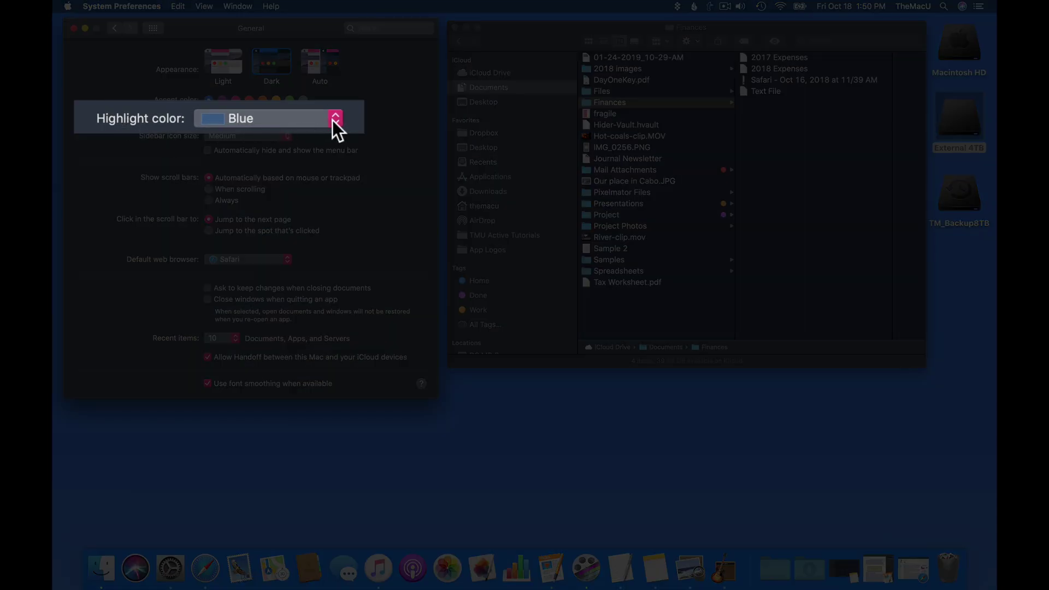
- Set the highlight colour to a custom darkened orange picked on the colour wheel via Other
{"action": "left_click", "coordinate": [289, 118]}
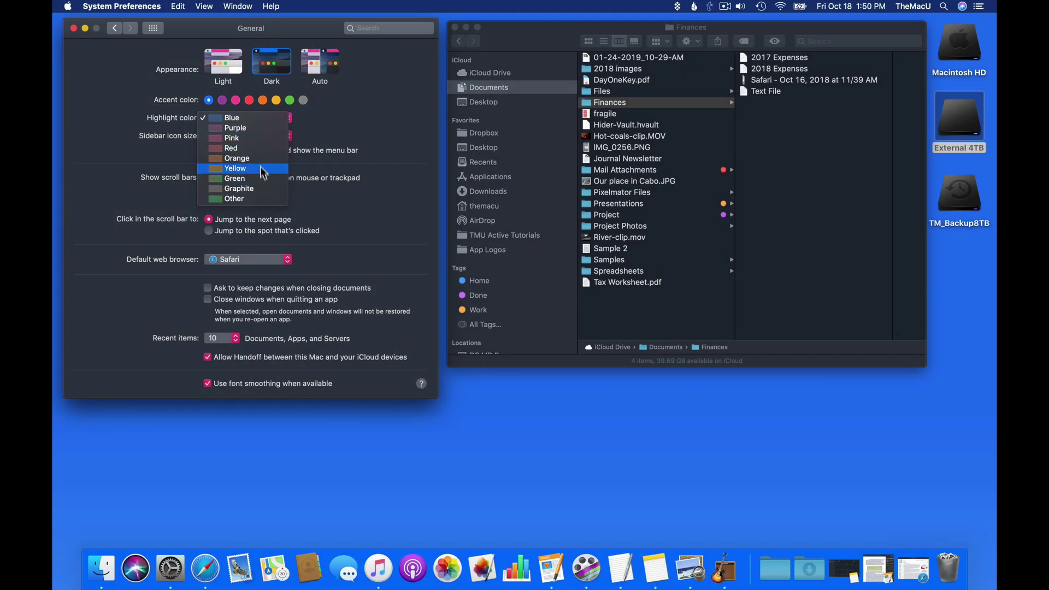
{"action": "left_click", "coordinate": [253, 199]}
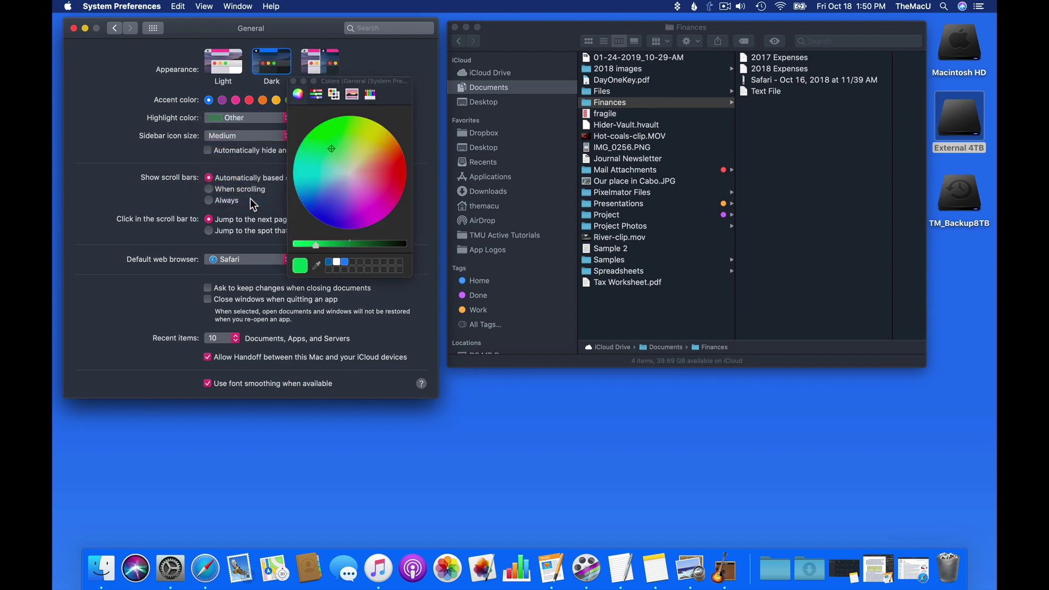
{"action": "left_click_drag", "start_coordinate": [386, 150], "coordinate": [378, 162]}
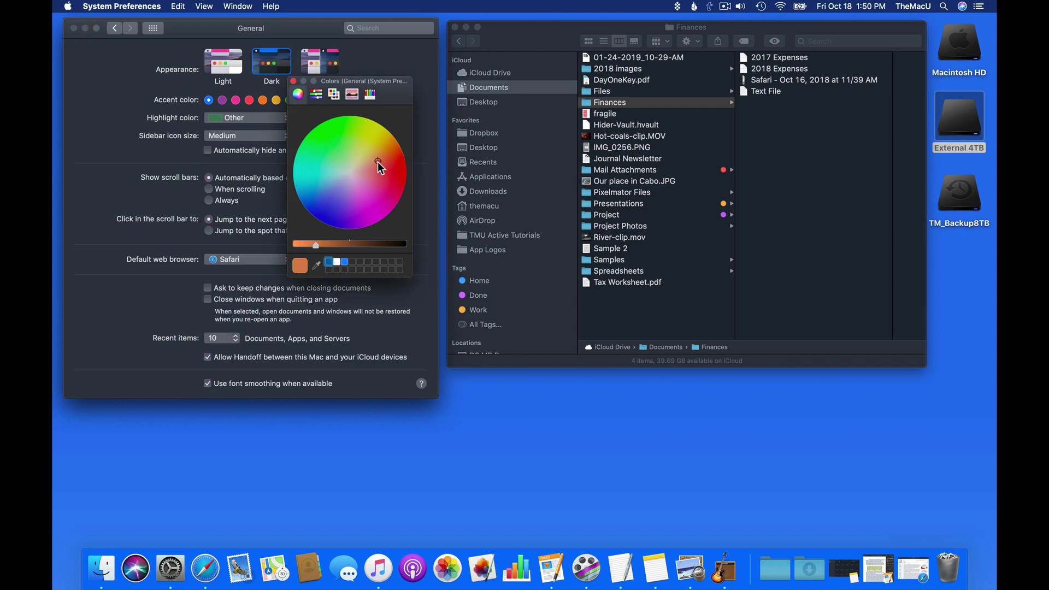
{"action": "left_click", "coordinate": [303, 245]}
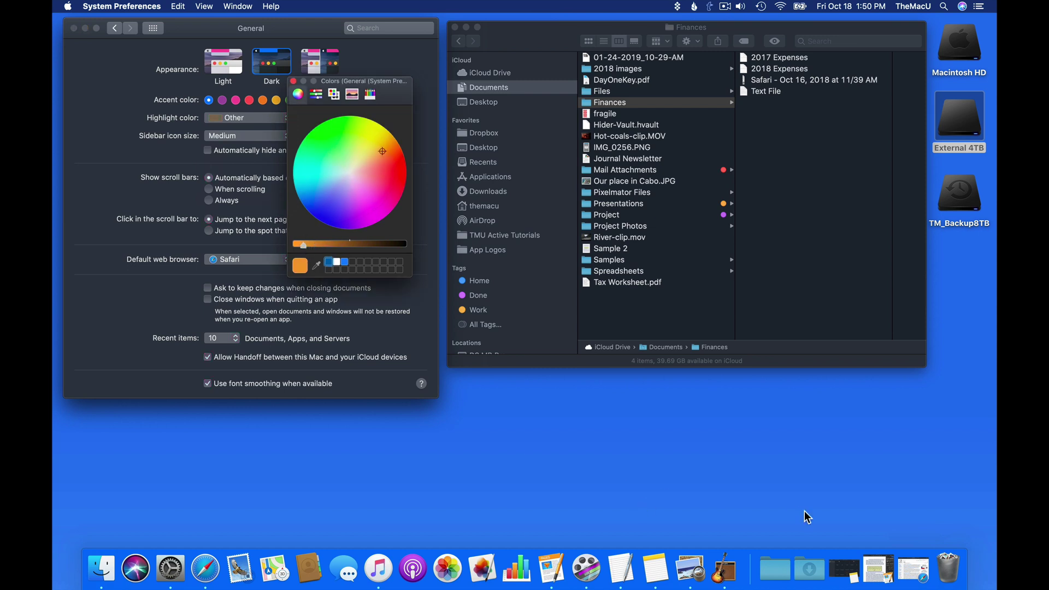
- Preview the orange highlight on the Atacama Desert paragraph in Safari's Chile page, then minimize Safari
{"action": "left_click", "coordinate": [914, 570]}
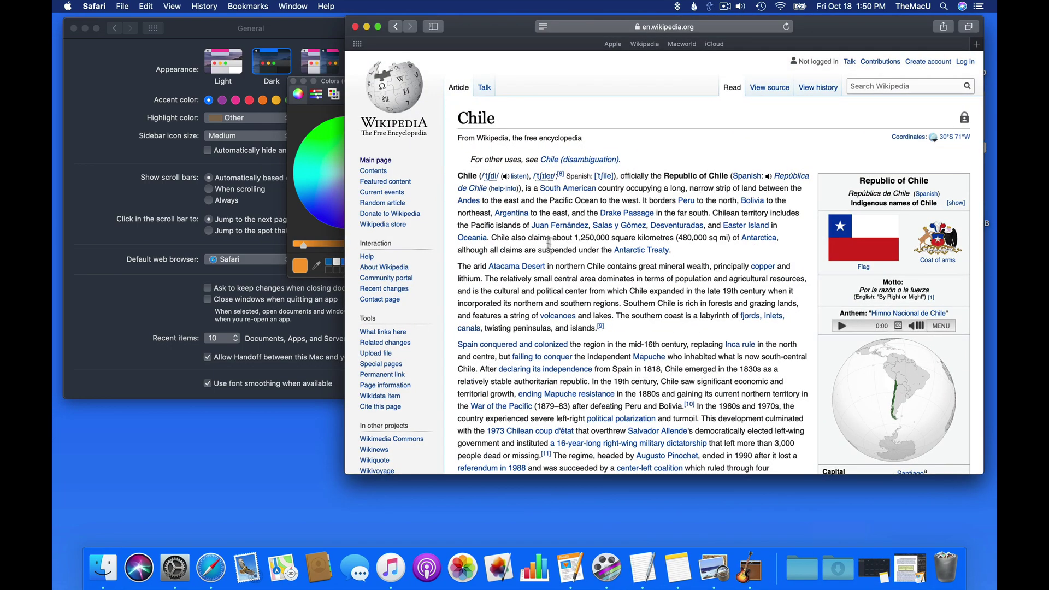
{"action": "left_click_drag", "start_coordinate": [458, 266], "coordinate": [765, 416]}
{"action": "key", "text": "cmd+m"}
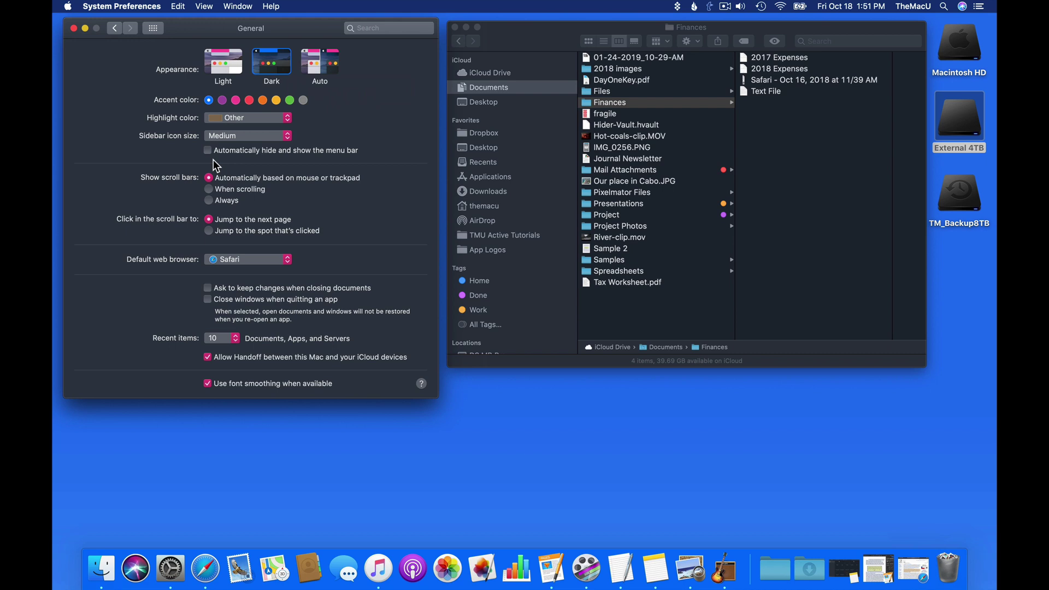
{"action": "left_click", "coordinate": [266, 137]}
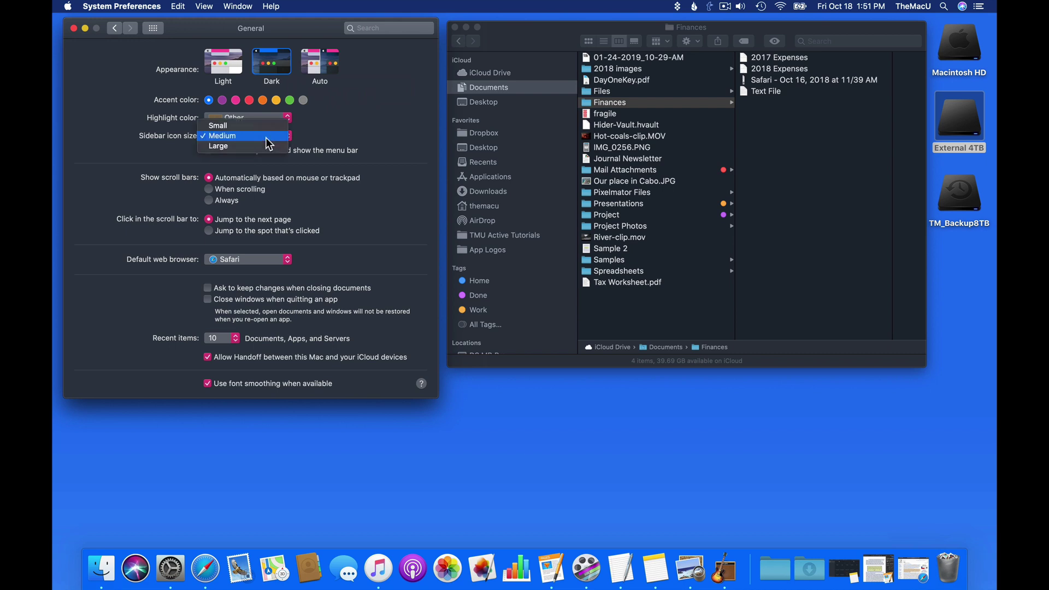
{"action": "left_click", "coordinate": [264, 128]}
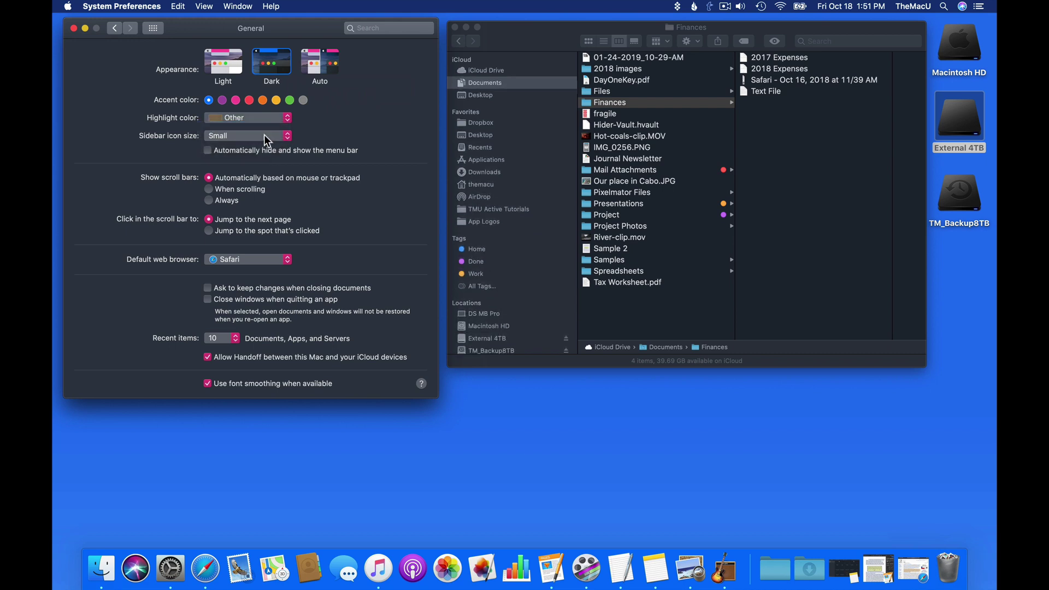
{"action": "left_click", "coordinate": [264, 135]}
{"action": "left_click", "coordinate": [261, 147]}
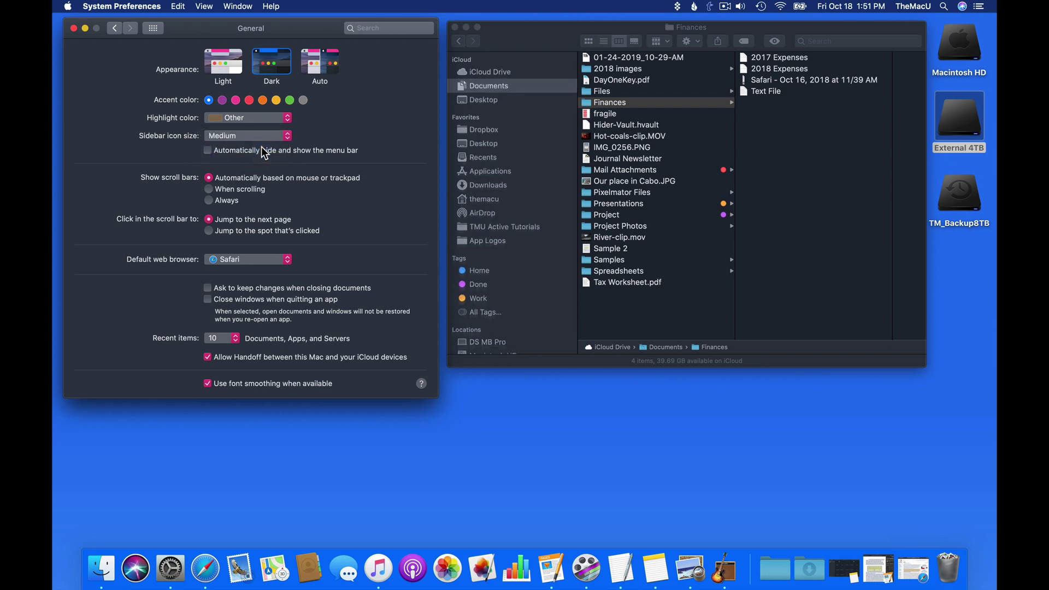
{"action": "left_click", "coordinate": [263, 137]}
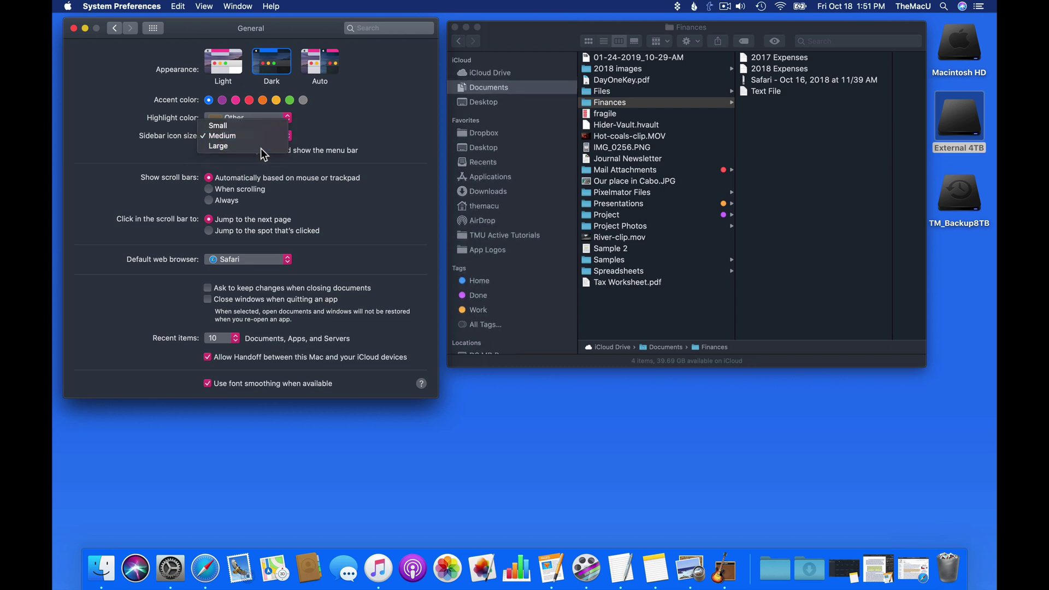
{"action": "left_click", "coordinate": [261, 146]}
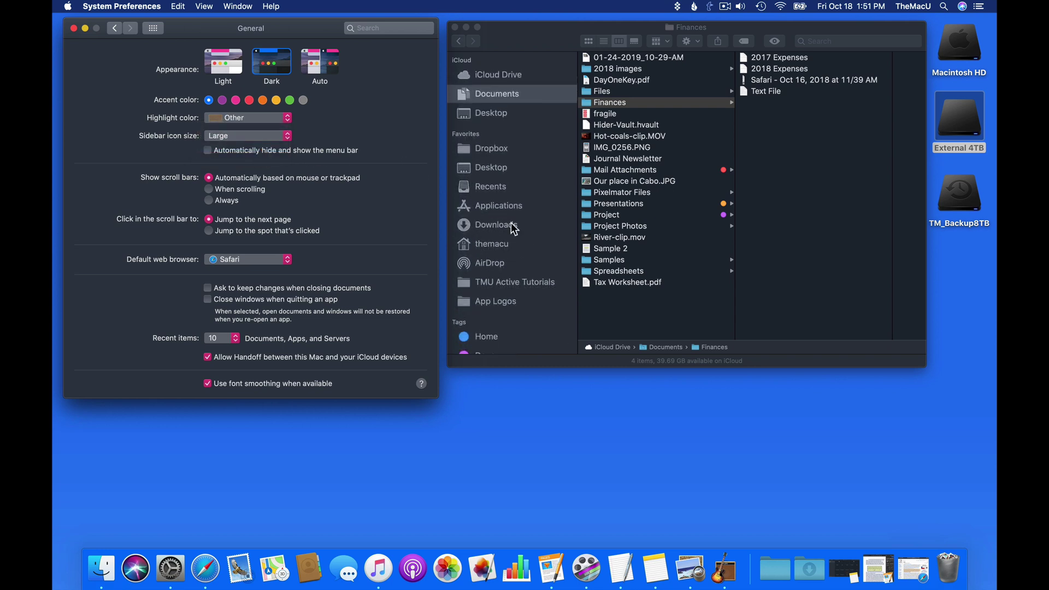
{"action": "scroll", "coordinate": [514, 228], "scroll_direction": "down", "scroll_amount": 5}
{"action": "scroll", "coordinate": [511, 227], "scroll_direction": "up", "scroll_amount": 5}
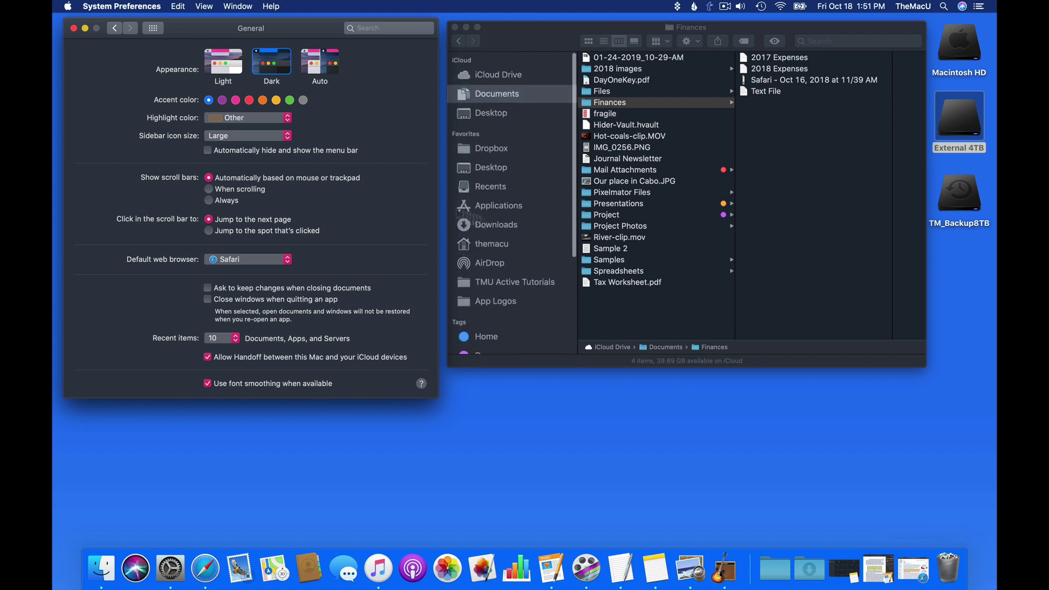
{"action": "left_click", "coordinate": [262, 135]}
- Return sidebar icons to medium size and toggle automatic menu bar hiding off and on again
{"action": "left_click", "coordinate": [253, 124]}
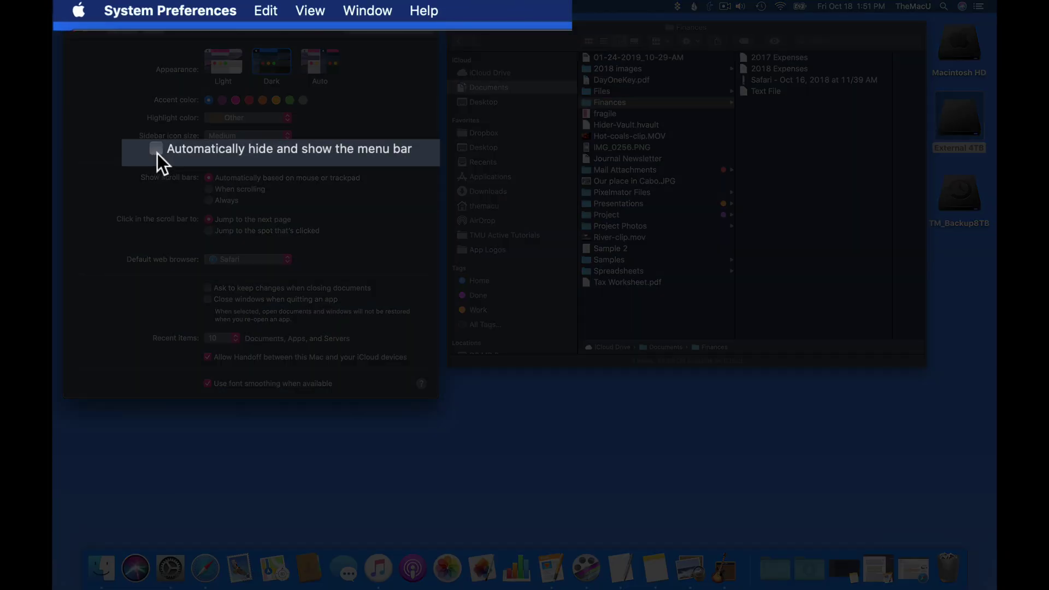
{"action": "left_click", "coordinate": [156, 149]}
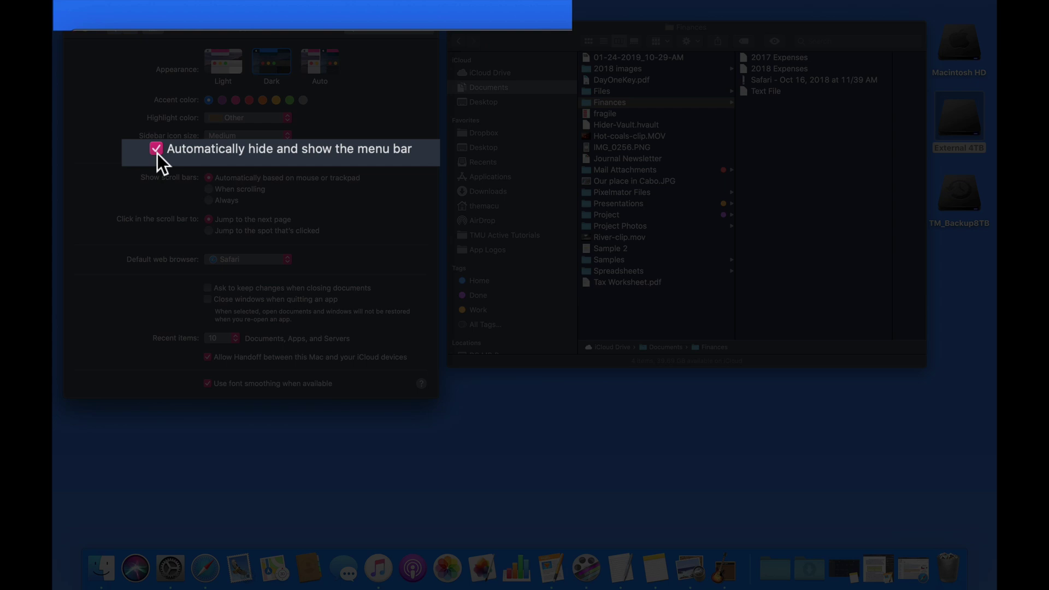
{"action": "left_click", "coordinate": [207, 151]}
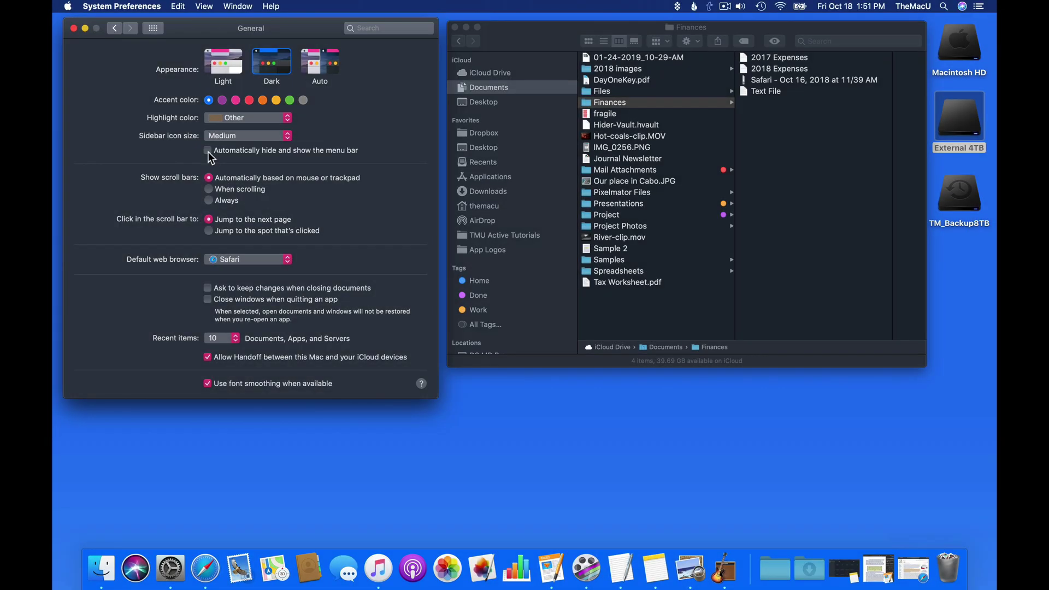
{"action": "left_click", "coordinate": [207, 152]}
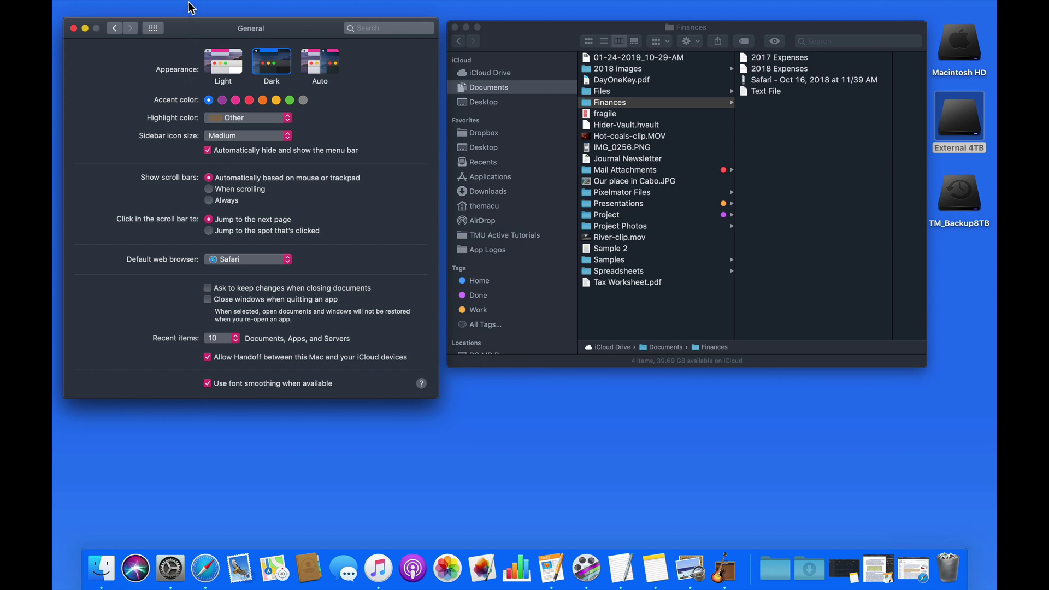
- Try a menu from the auto-hidden menu bar, then switch the interface to Light appearance
{"action": "mouse_move", "coordinate": [189, 1]}
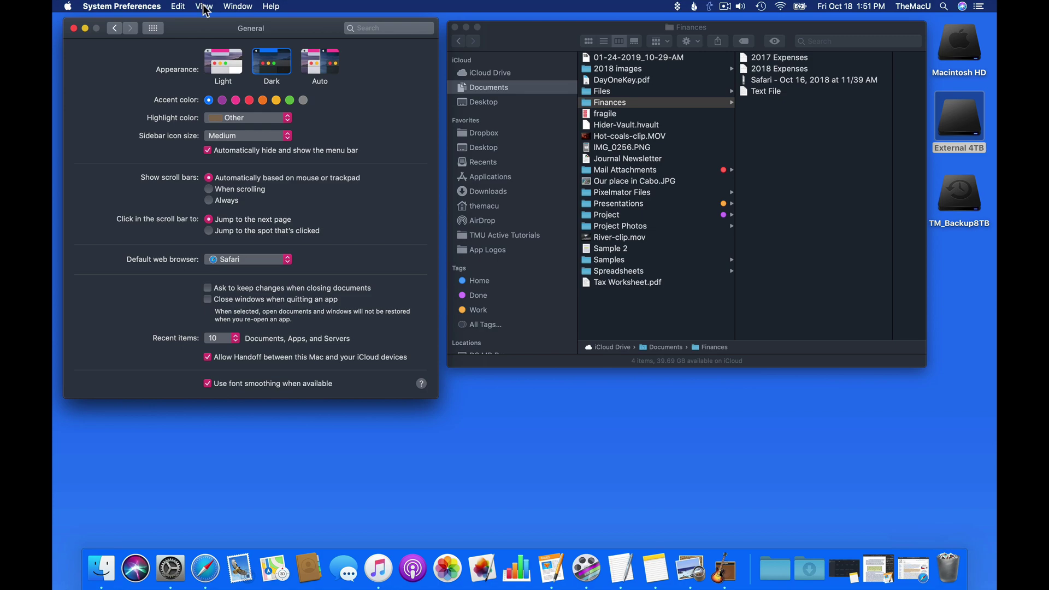
{"action": "left_click", "coordinate": [204, 6]}
{"action": "key", "text": "Escape"}
{"action": "left_click", "coordinate": [223, 61]}
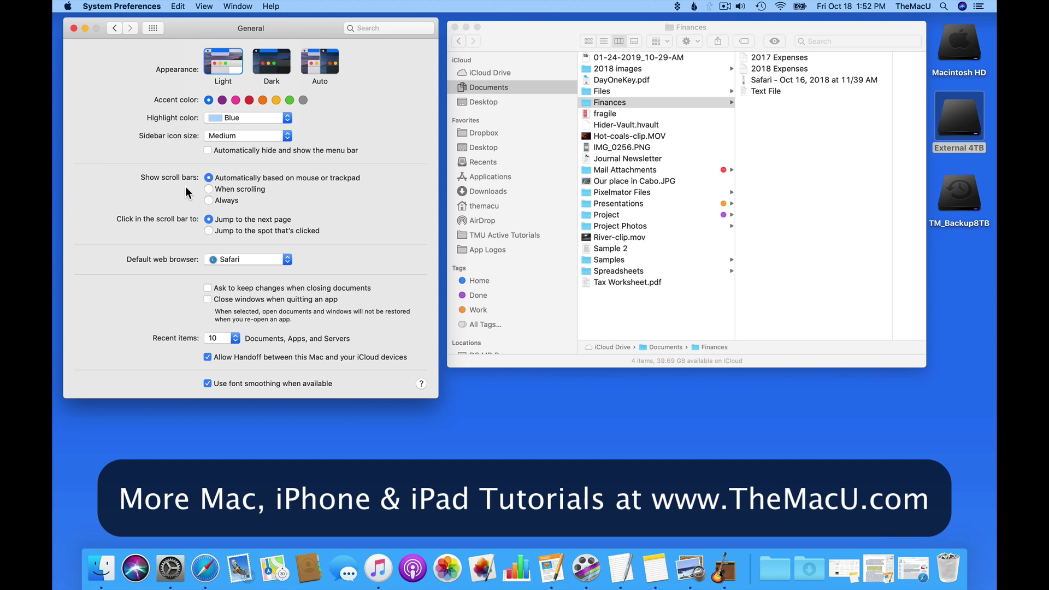
- Restore the minimized Wikipedia Chile article and scroll down to its Mineral resources and Agriculture sections
{"action": "left_click", "coordinate": [911, 571]}
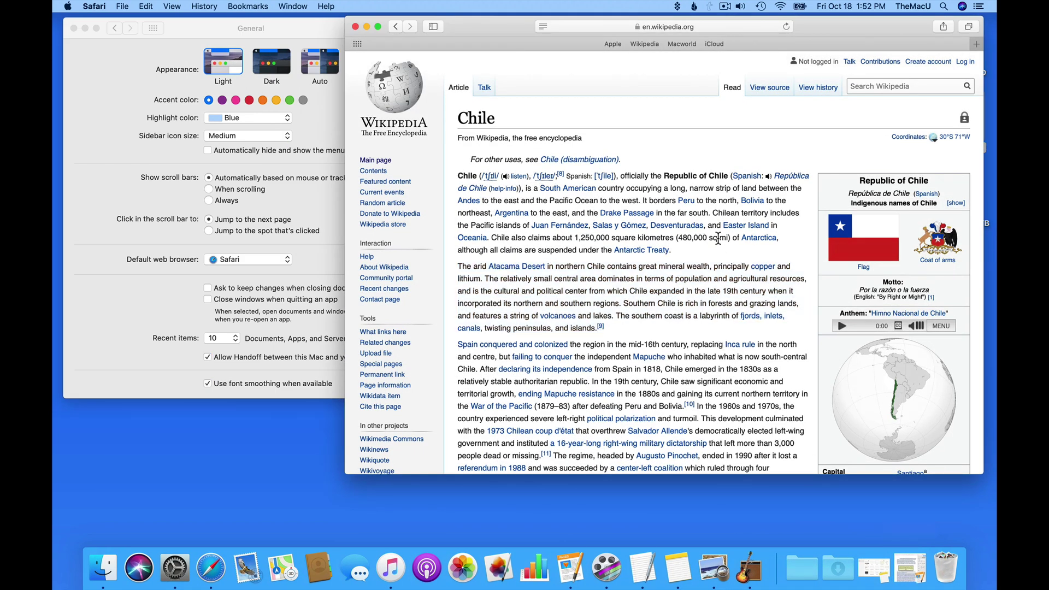
{"action": "scroll", "coordinate": [718, 239], "scroll_direction": "down", "scroll_amount": 5}
{"action": "scroll", "coordinate": [719, 243], "scroll_direction": "down", "scroll_amount": 15}
{"action": "scroll", "coordinate": [717, 238], "scroll_direction": "up", "scroll_amount": 15}
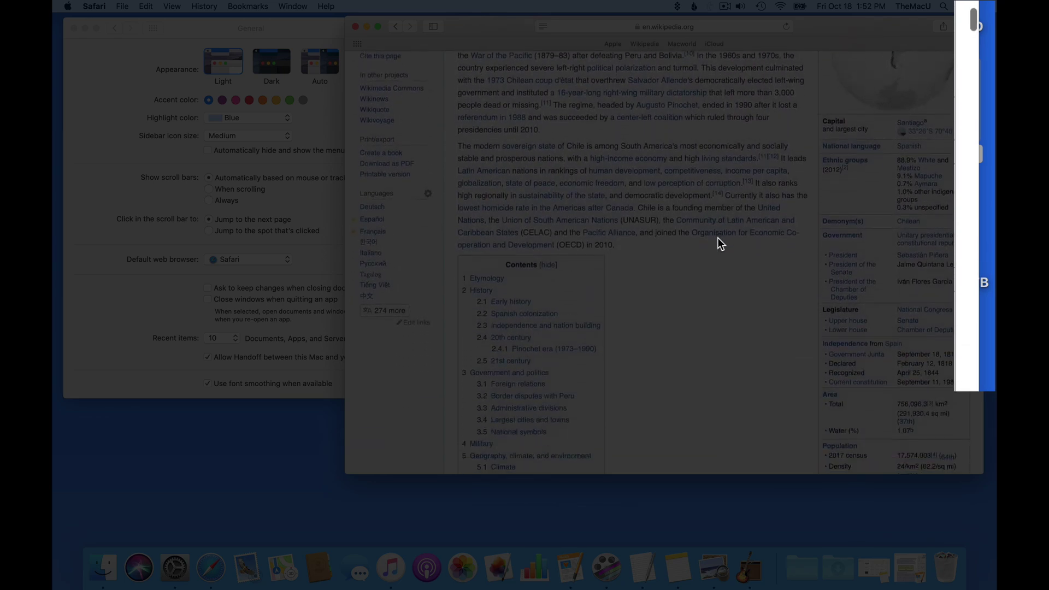
{"action": "scroll", "coordinate": [717, 238], "scroll_direction": "down", "scroll_amount": 10}
{"action": "scroll", "coordinate": [717, 238], "scroll_direction": "down", "scroll_amount": 5}
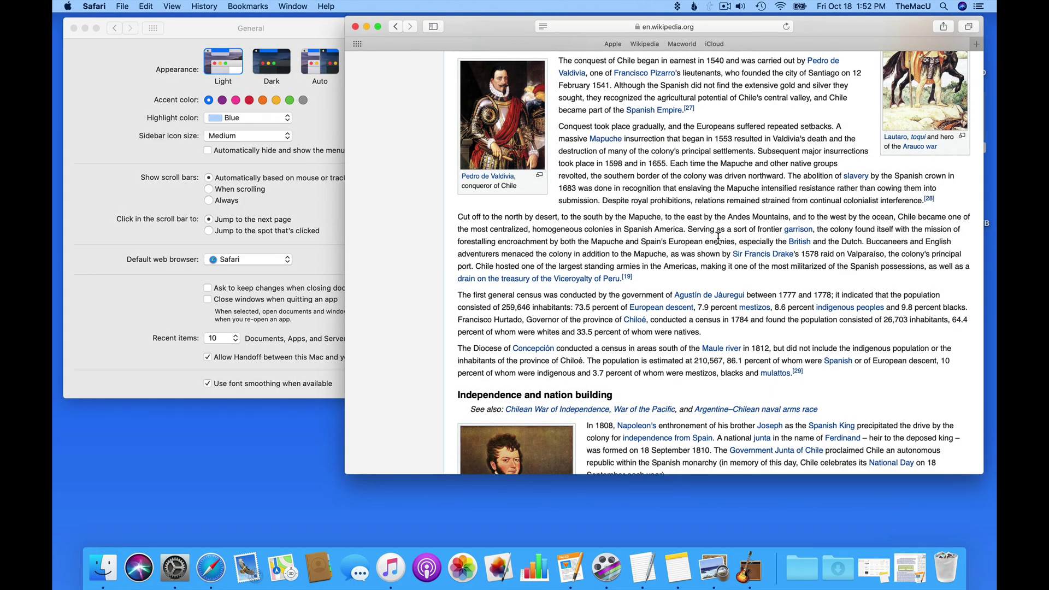
{"action": "scroll", "coordinate": [718, 238], "scroll_direction": "down", "scroll_amount": 4}
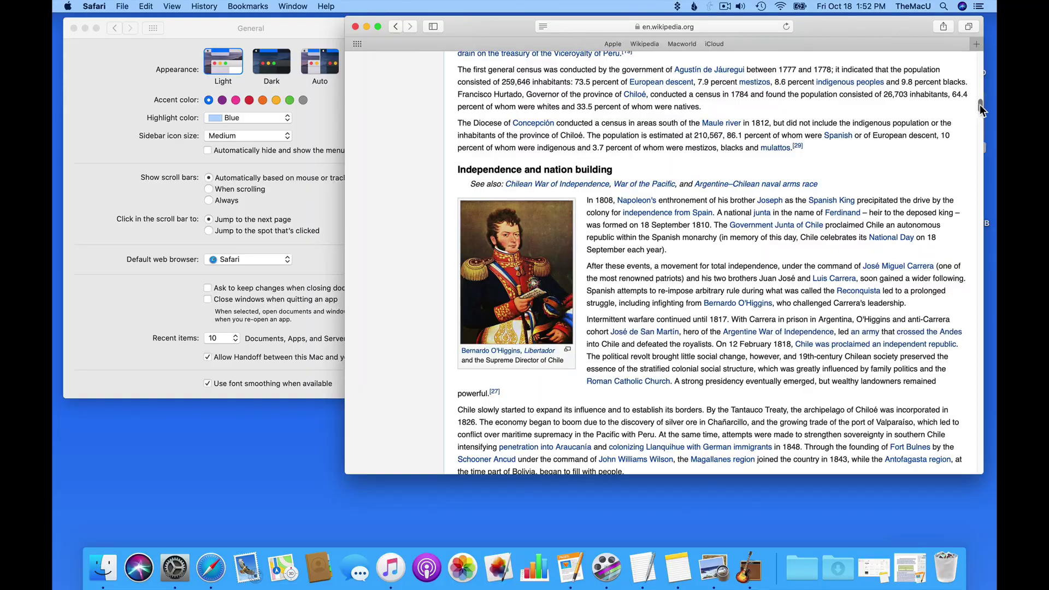
{"action": "left_click_drag", "start_coordinate": [980, 109], "coordinate": [977, 70]}
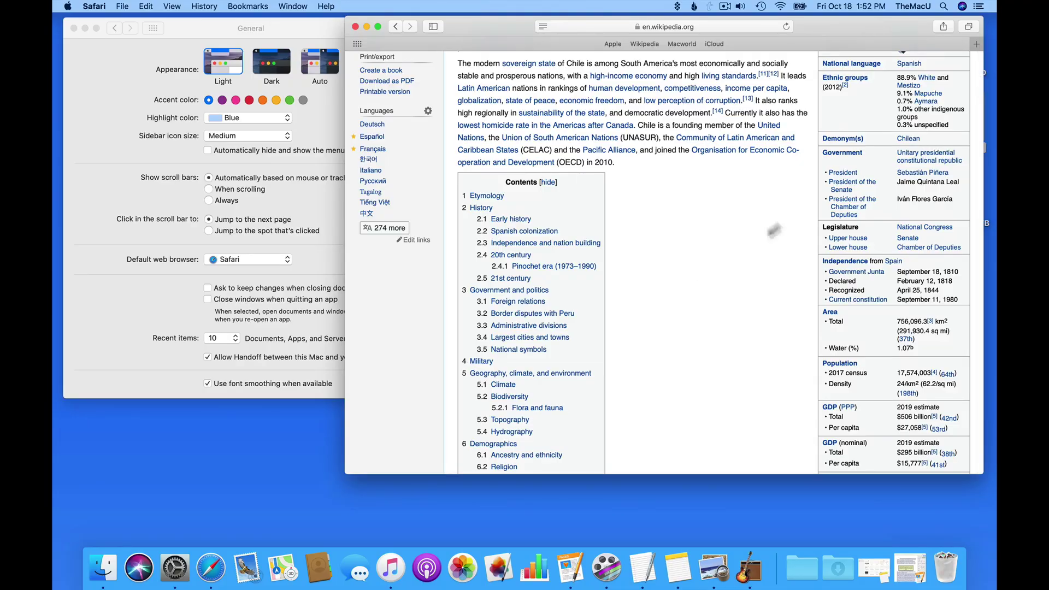
{"action": "scroll", "coordinate": [769, 193], "scroll_direction": "up", "scroll_amount": 1}
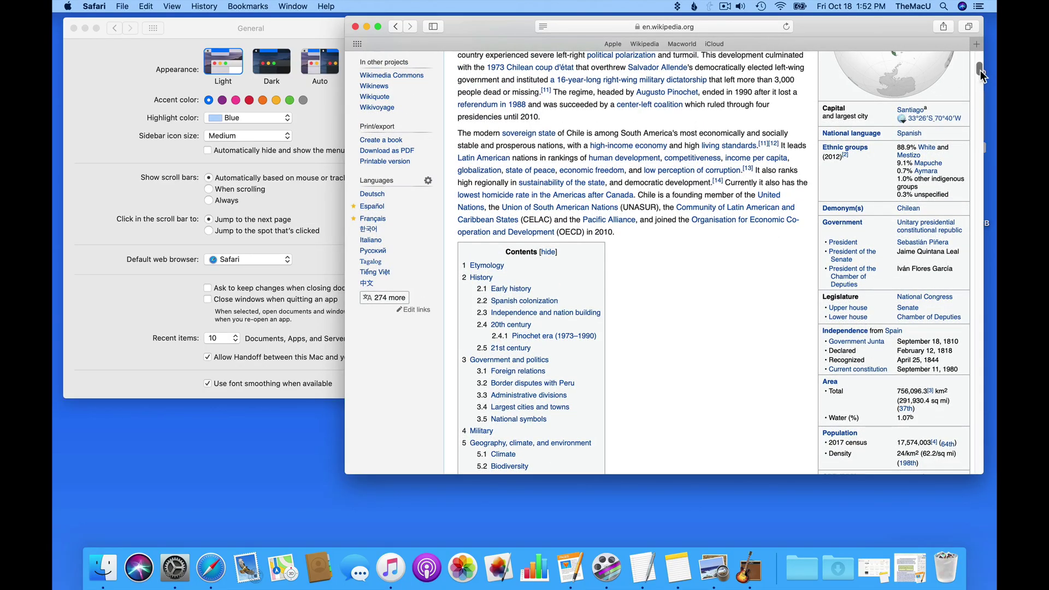
{"action": "left_click_drag", "start_coordinate": [980, 74], "coordinate": [970, 331]}
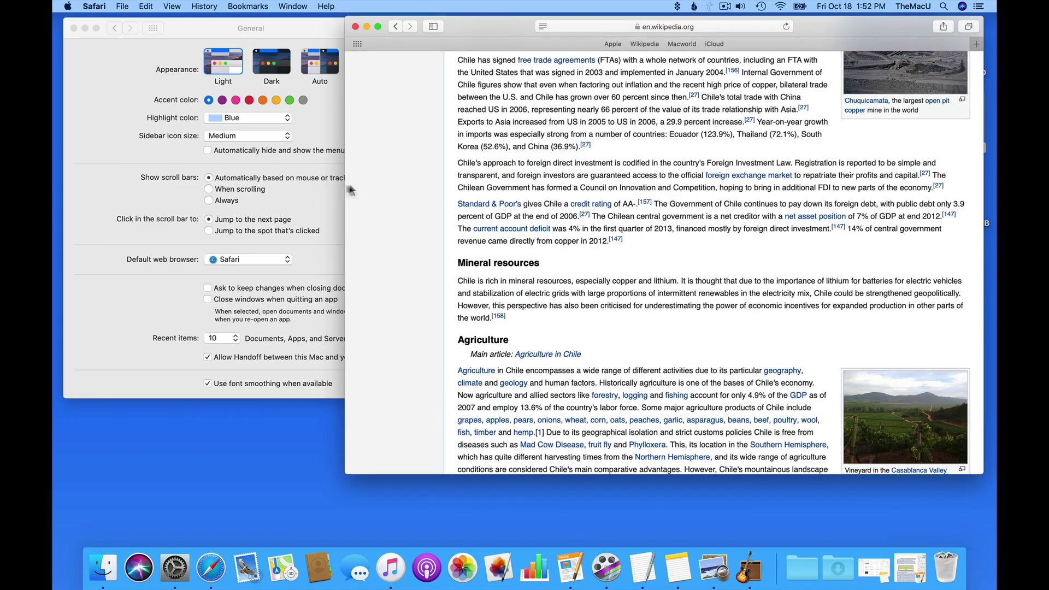
- Set Show scroll bars to Always, checking the Chile article in Safari along the way
{"action": "left_click", "coordinate": [303, 194]}
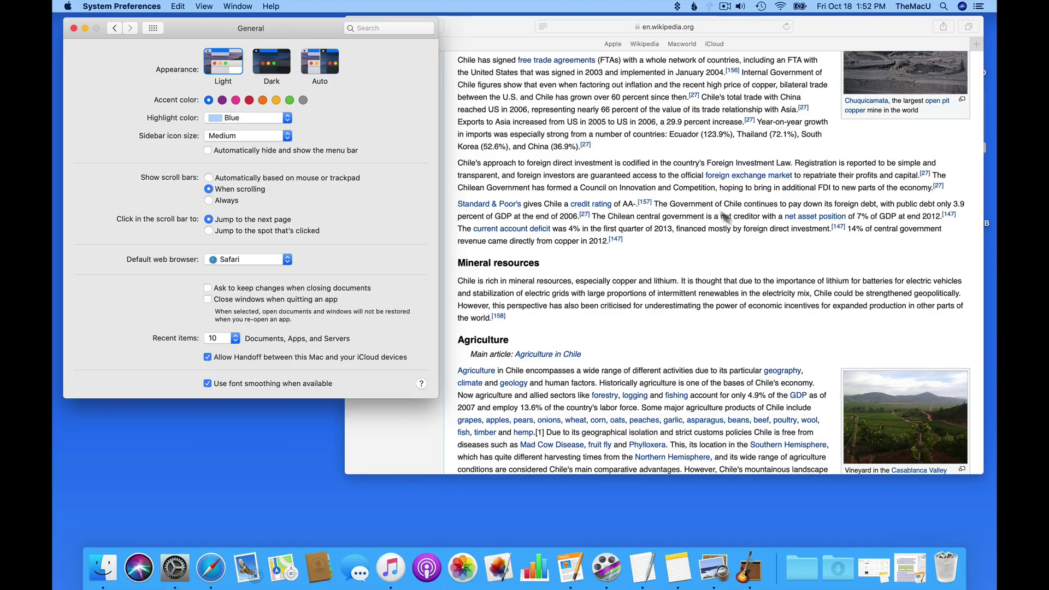
{"action": "left_click", "coordinate": [760, 260]}
{"action": "scroll", "coordinate": [761, 260], "scroll_direction": "up", "scroll_amount": 5}
{"action": "scroll", "coordinate": [761, 260], "scroll_direction": "up", "scroll_amount": 15}
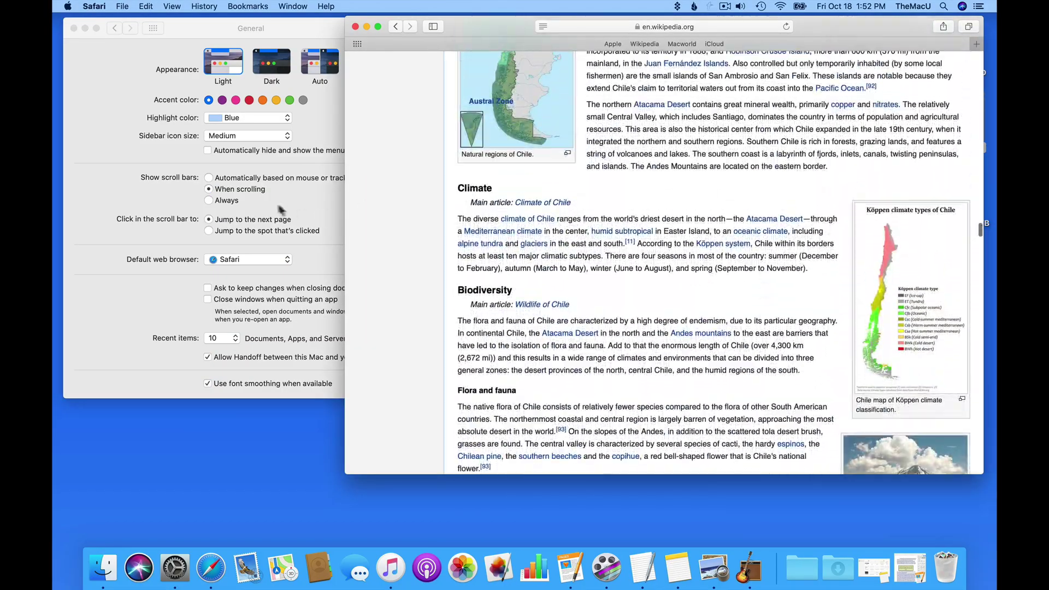
{"action": "left_click", "coordinate": [272, 201]}
{"action": "left_click", "coordinate": [208, 201]}
{"action": "left_click", "coordinate": [720, 223]}
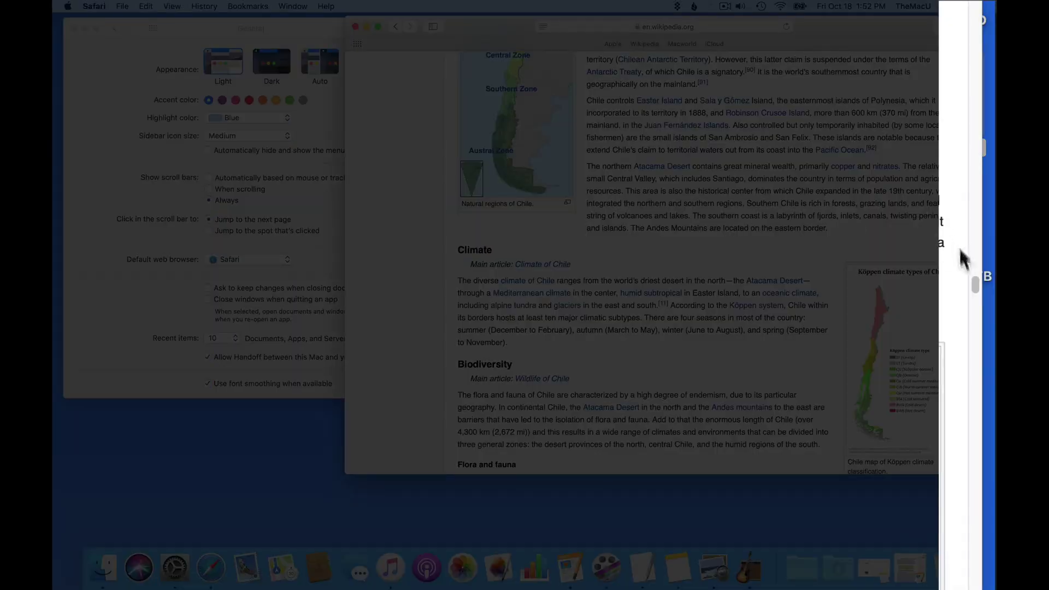
{"action": "scroll", "coordinate": [950, 257], "scroll_direction": "up", "scroll_amount": 3}
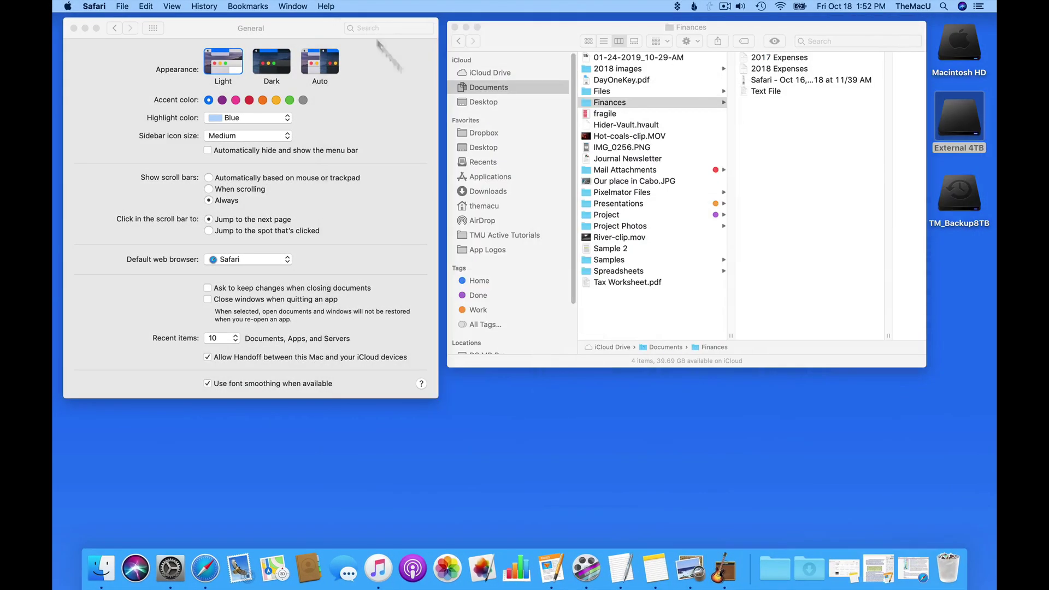
- Open the Canyonlands folder inside Pixelmator Files in Finder
{"action": "left_click", "coordinate": [832, 208]}
{"action": "left_click", "coordinate": [620, 193]}
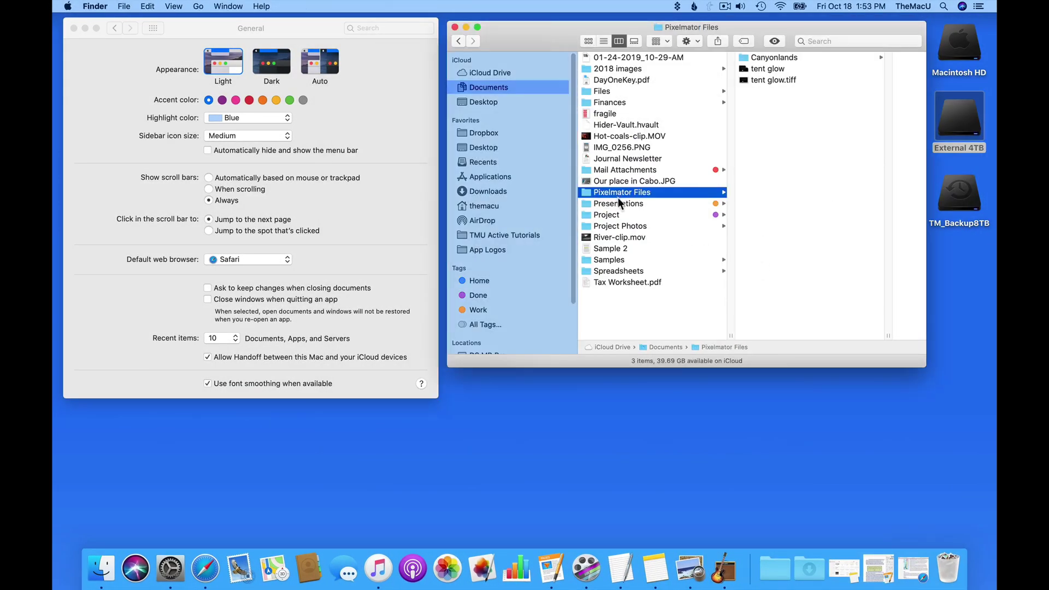
{"action": "left_click", "coordinate": [782, 57]}
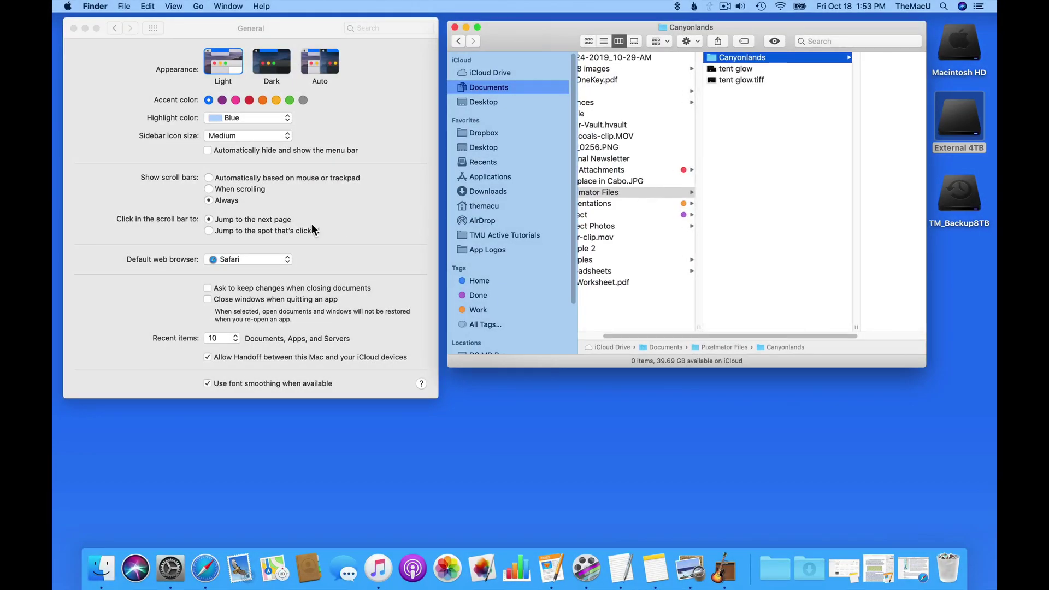
- Set Show scroll bars to 'Automatically based on mouse or trackpad' and compare in Finder
{"action": "left_click", "coordinate": [345, 206]}
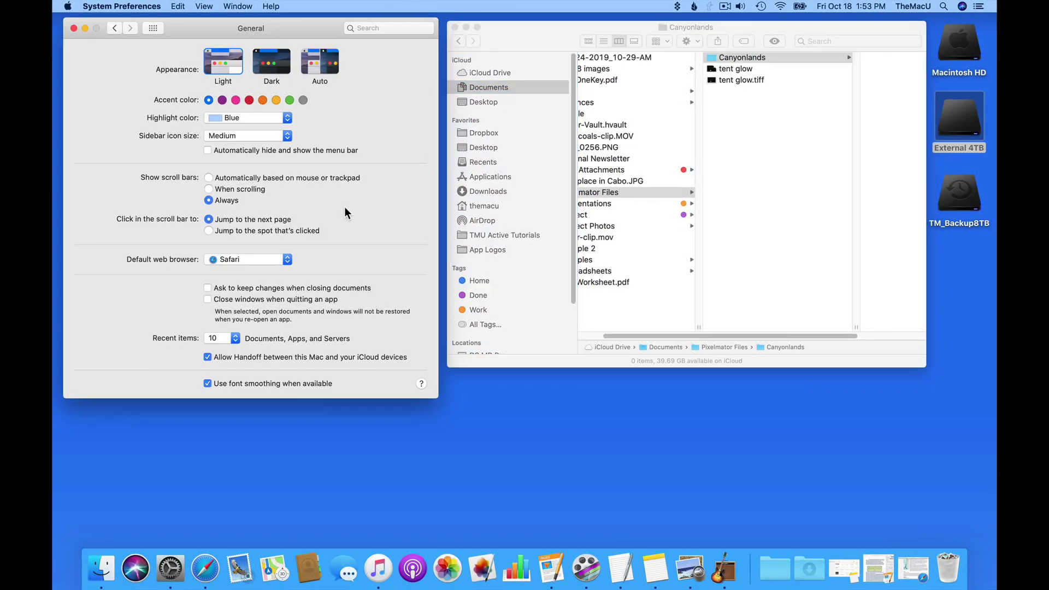
{"action": "left_click", "coordinate": [208, 178]}
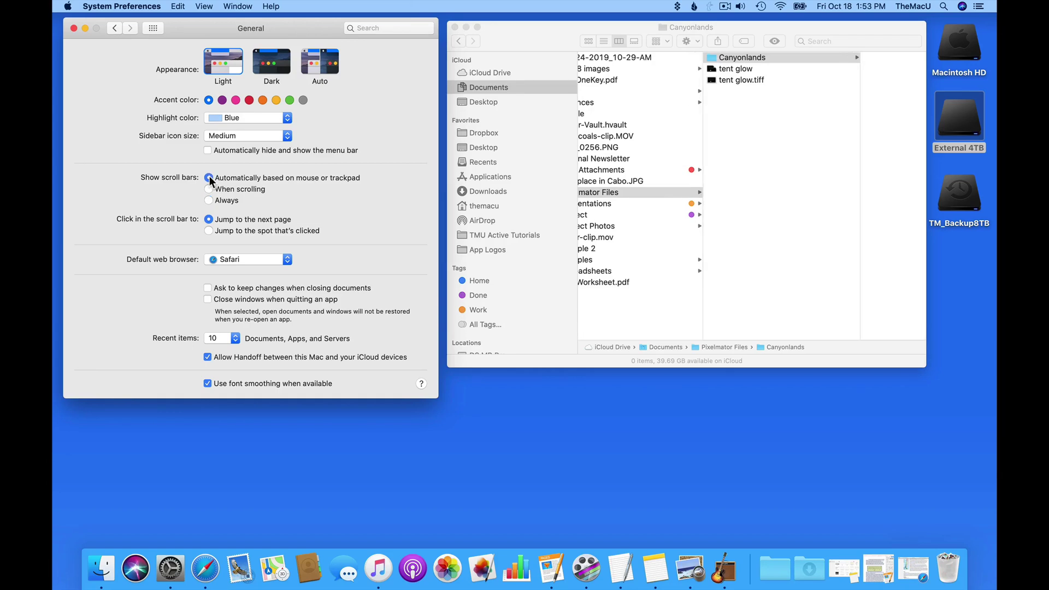
{"action": "scroll", "coordinate": [625, 306], "scroll_direction": "left", "scroll_amount": 2}
{"action": "left_click", "coordinate": [624, 306]}
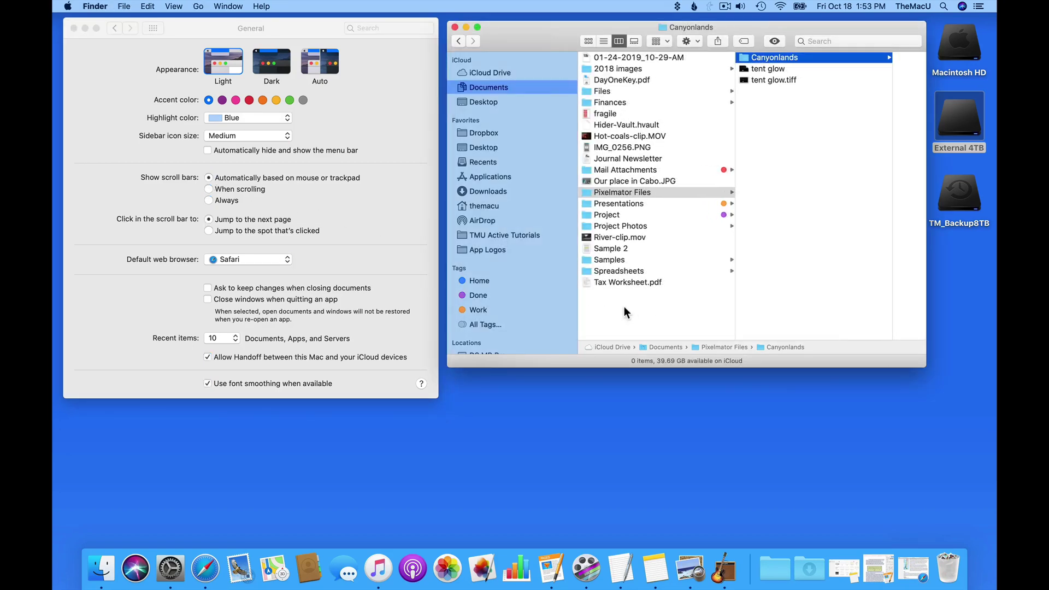
{"action": "left_click", "coordinate": [307, 199]}
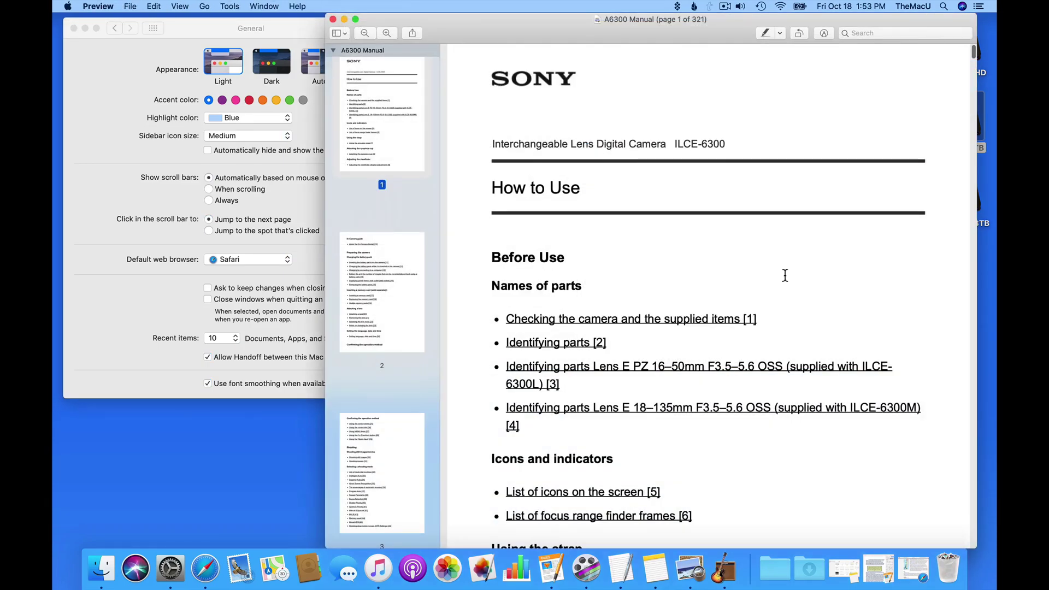
- Page the A6300 Manual down screen by screen in Preview until page 7 of 321 shows
{"action": "scroll", "coordinate": [785, 275], "scroll_direction": "down", "scroll_amount": 3}
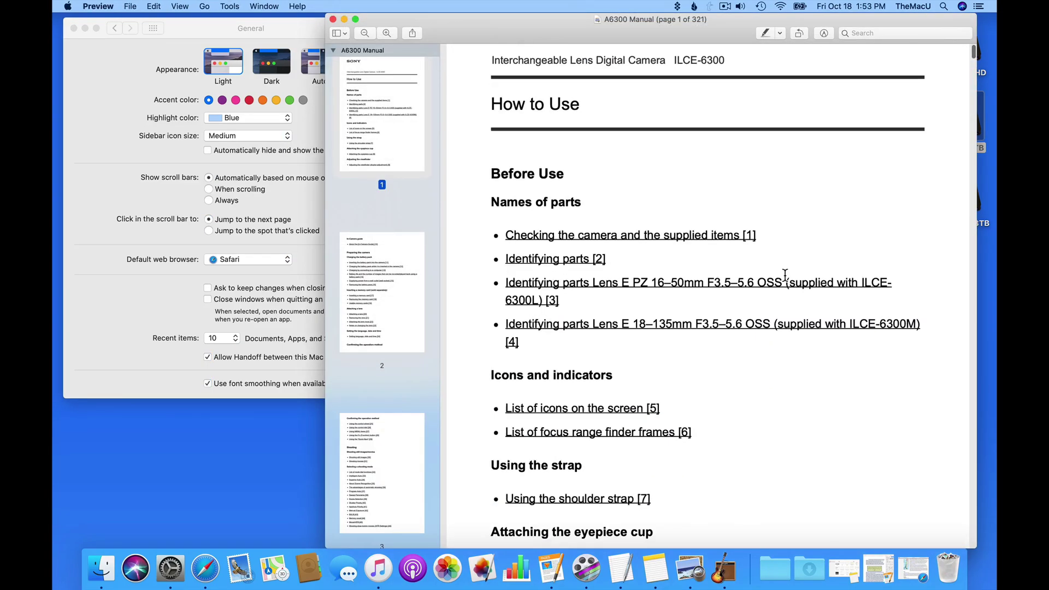
{"action": "left_click", "coordinate": [972, 173]}
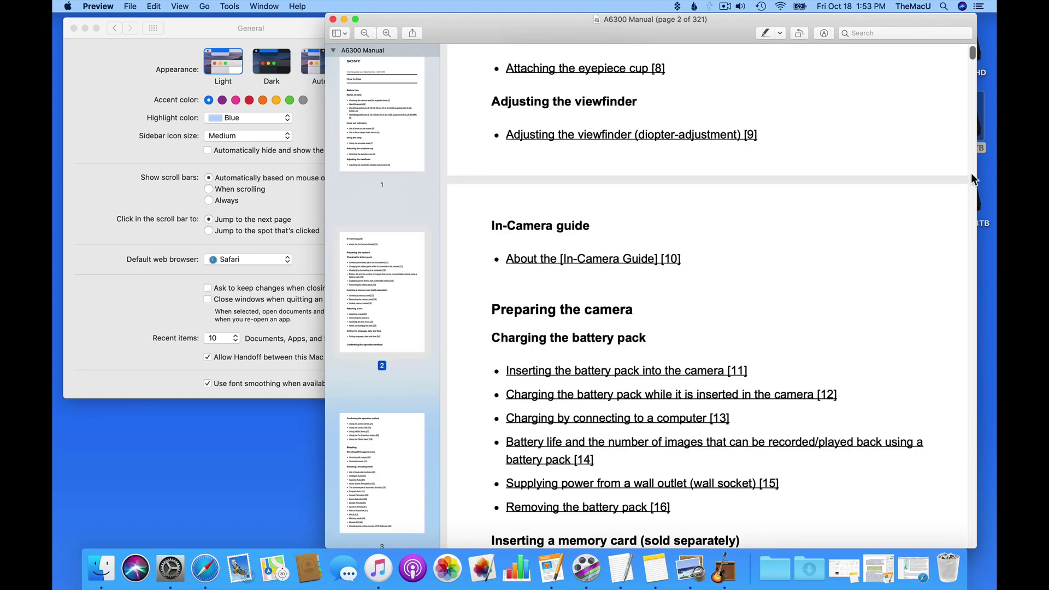
{"action": "left_click", "coordinate": [972, 293]}
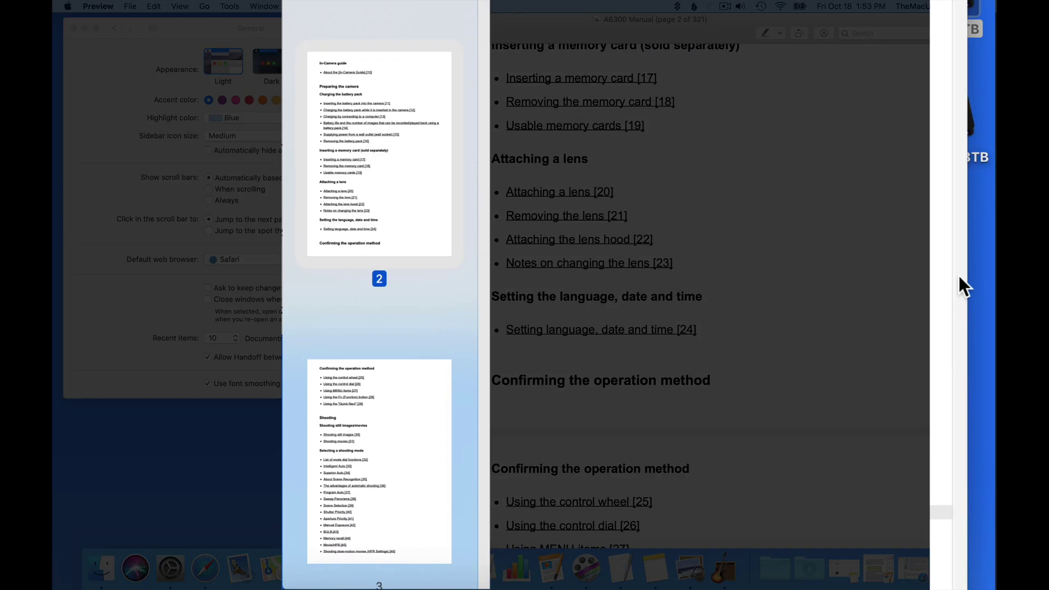
{"action": "left_click", "coordinate": [958, 349]}
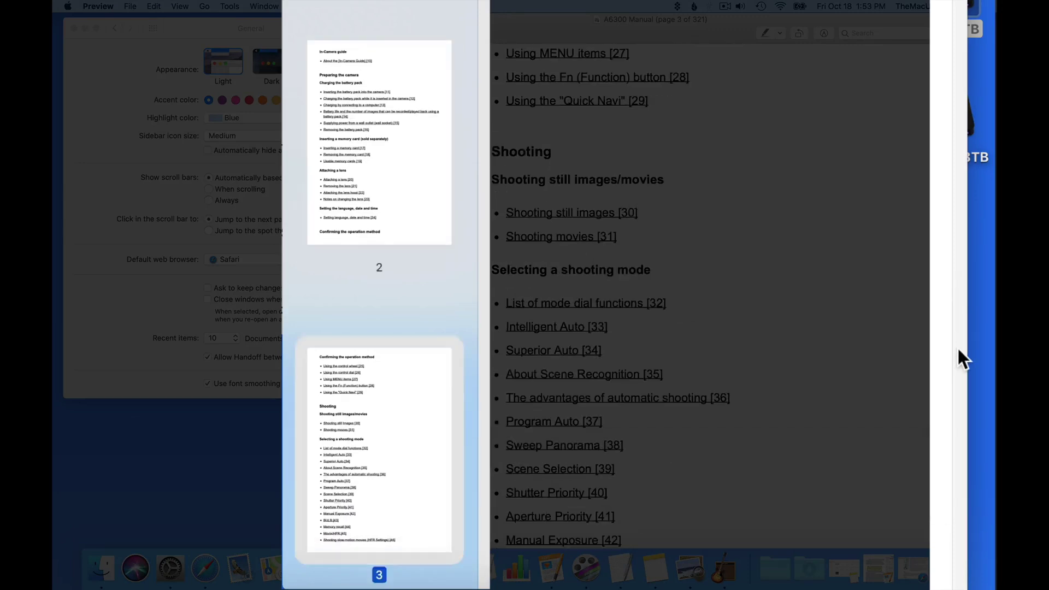
{"action": "left_click", "coordinate": [962, 476]}
{"action": "left_click", "coordinate": [962, 476]}
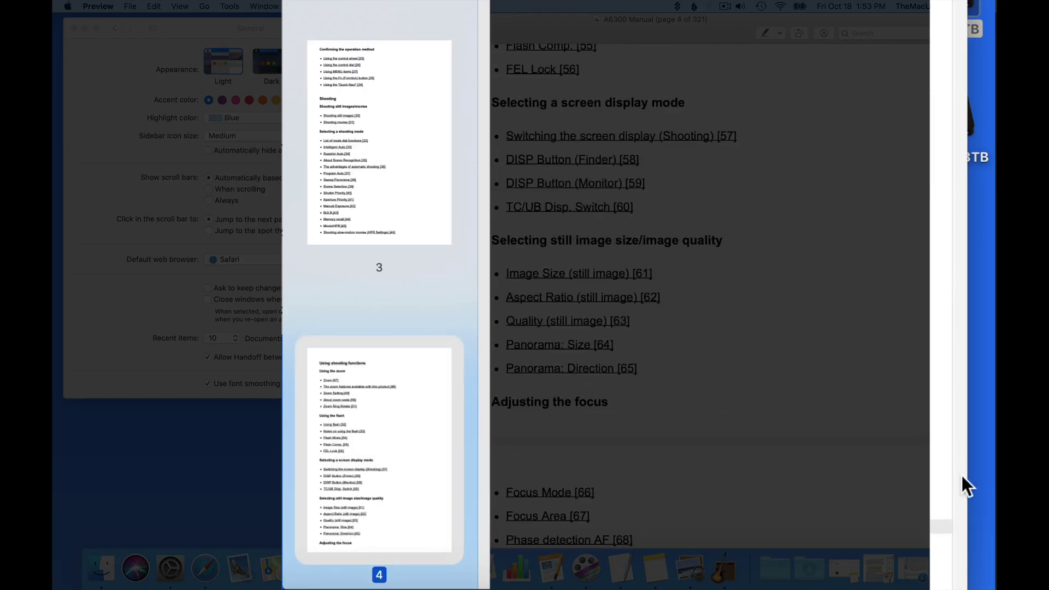
{"action": "left_click", "coordinate": [962, 475]}
{"action": "left_click", "coordinate": [973, 410]}
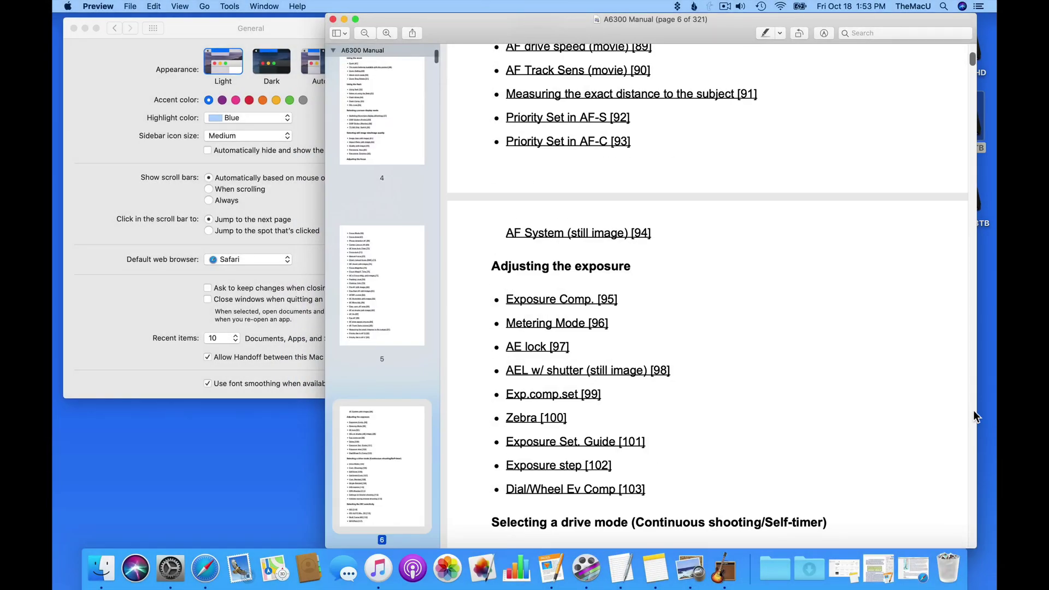
{"action": "left_click", "coordinate": [974, 411]}
{"action": "left_click", "coordinate": [974, 411]}
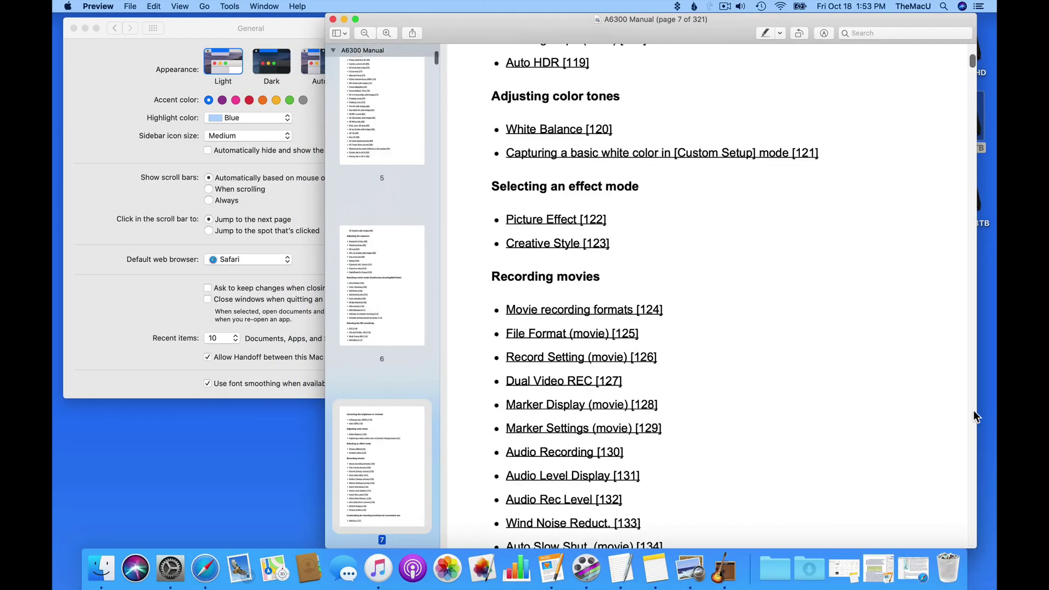
- Choose 'Jump to the spot that's clicked' for scroll bars and return to page 1 of the manual
{"action": "left_click", "coordinate": [290, 196]}
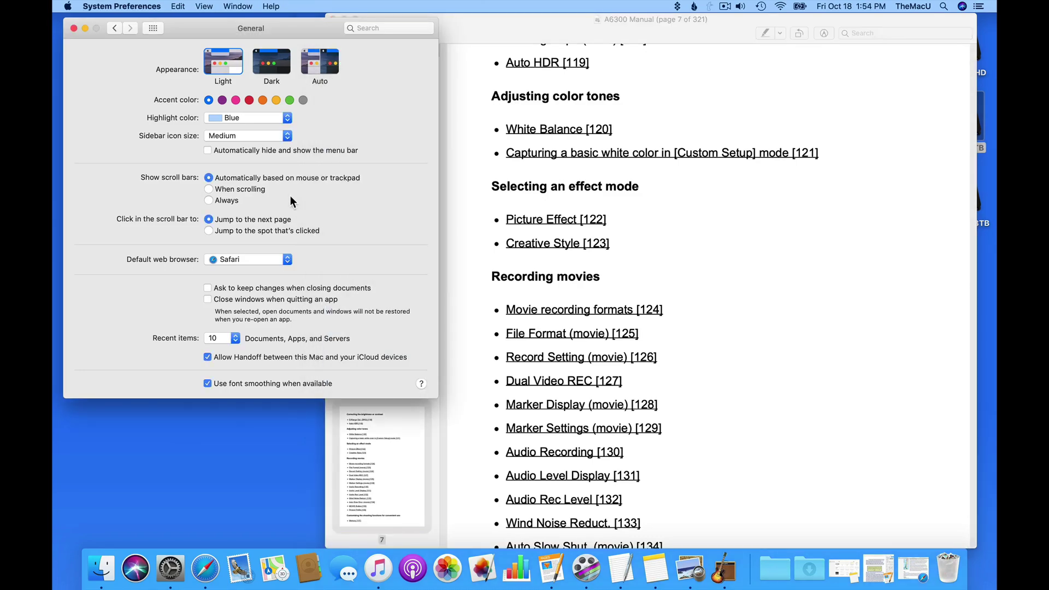
{"action": "left_click", "coordinate": [209, 231]}
{"action": "scroll", "coordinate": [799, 232], "scroll_direction": "up", "scroll_amount": 5}
{"action": "scroll", "coordinate": [799, 228], "scroll_direction": "up", "scroll_amount": 5}
{"action": "left_click", "coordinate": [800, 228]}
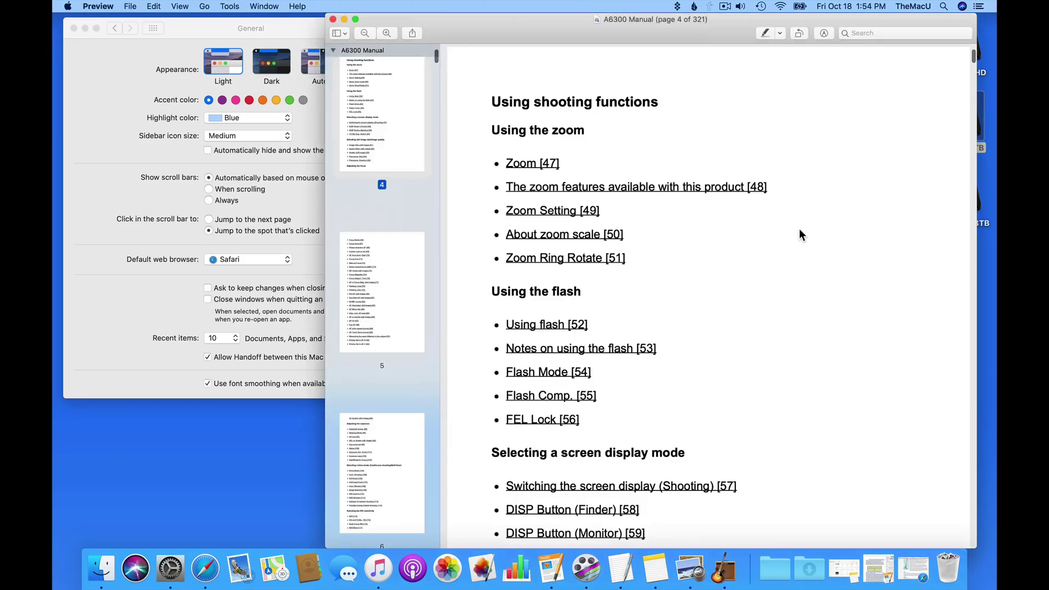
- Test scroll-track clicks in the A6300 Manual, jumping to pages 104, 191, 282 and 19
{"action": "scroll", "coordinate": [799, 229], "scroll_direction": "up", "scroll_amount": 10}
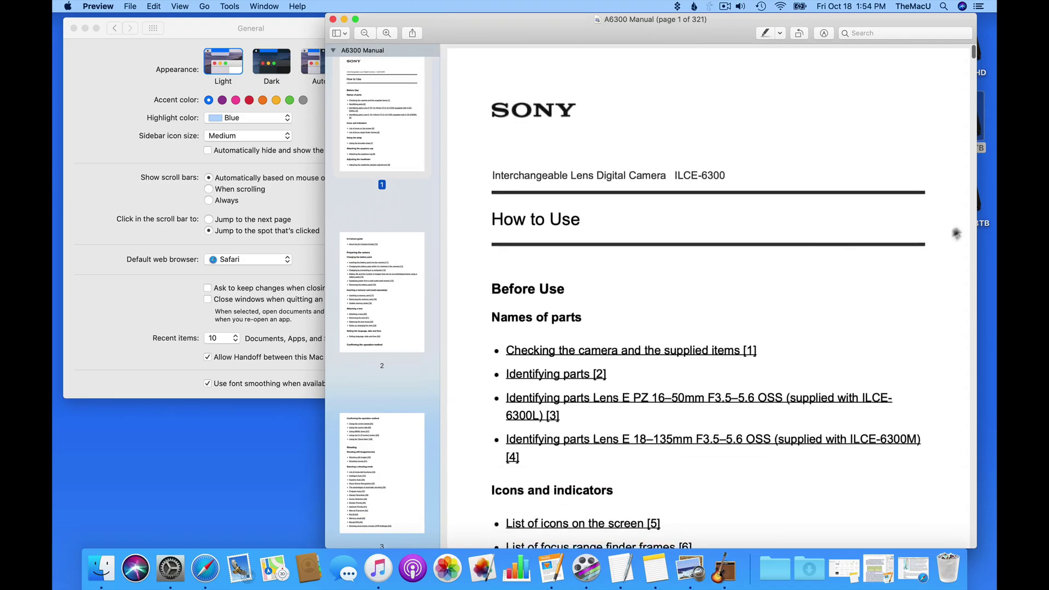
{"action": "left_click", "coordinate": [973, 134]}
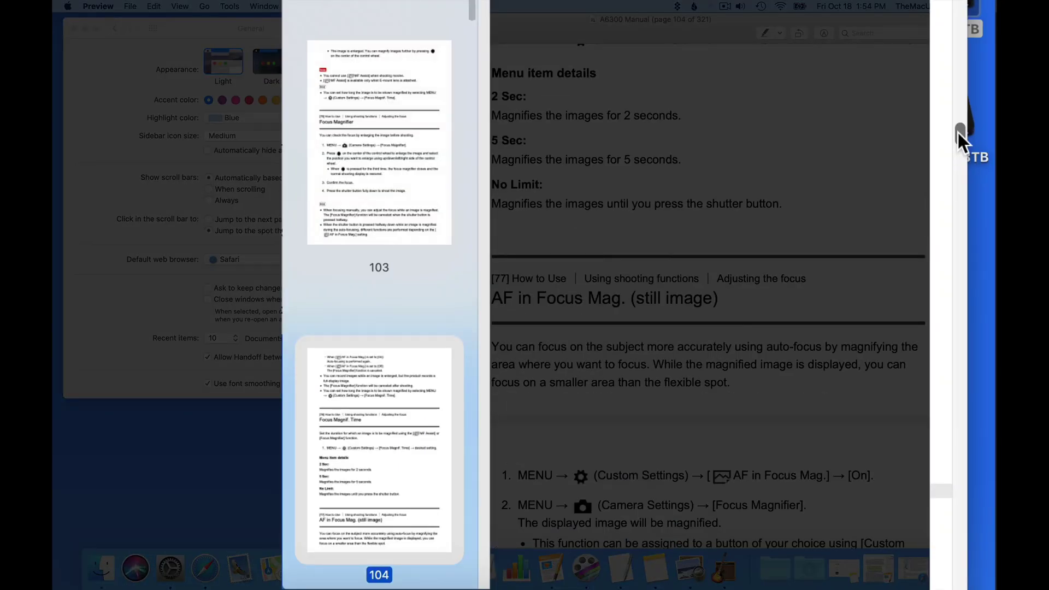
{"action": "left_click", "coordinate": [962, 359]}
{"action": "left_click", "coordinate": [963, 563]}
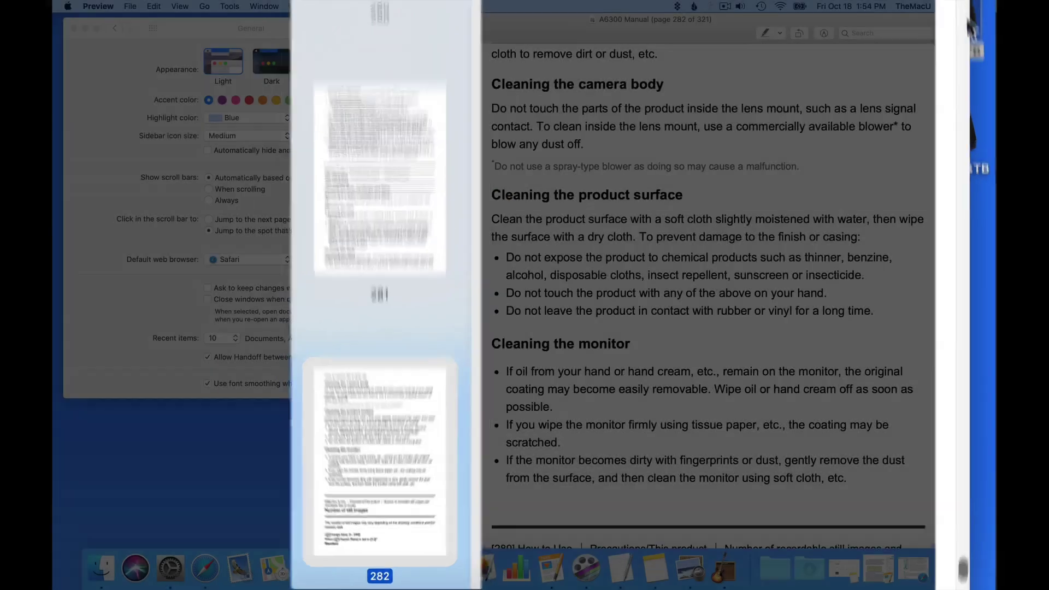
{"action": "left_click", "coordinate": [970, 121]}
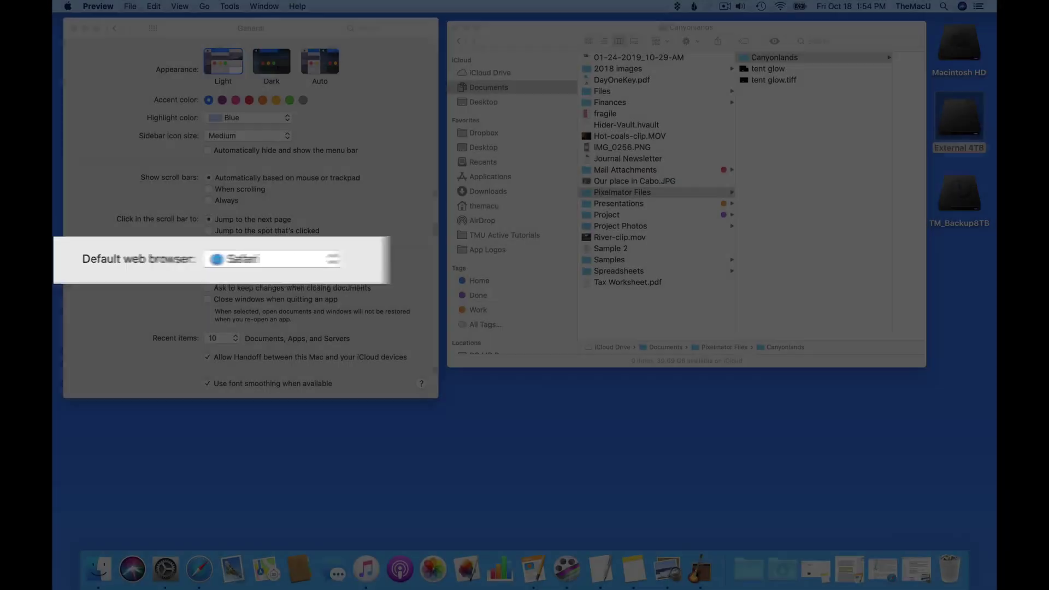
{"action": "left_click", "coordinate": [330, 262]}
{"action": "left_click", "coordinate": [286, 261]}
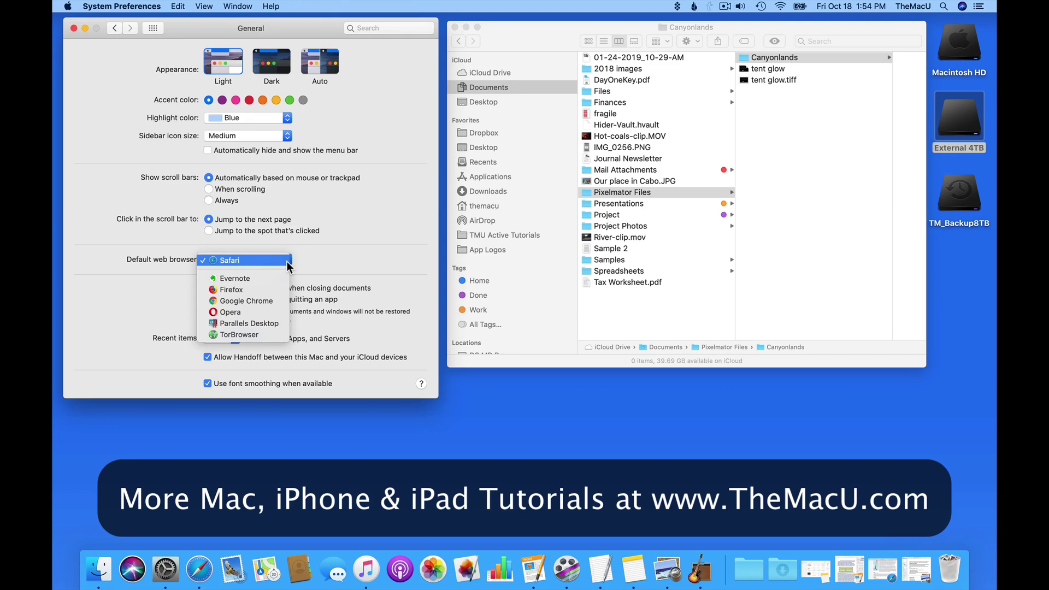
{"action": "left_click", "coordinate": [287, 261]}
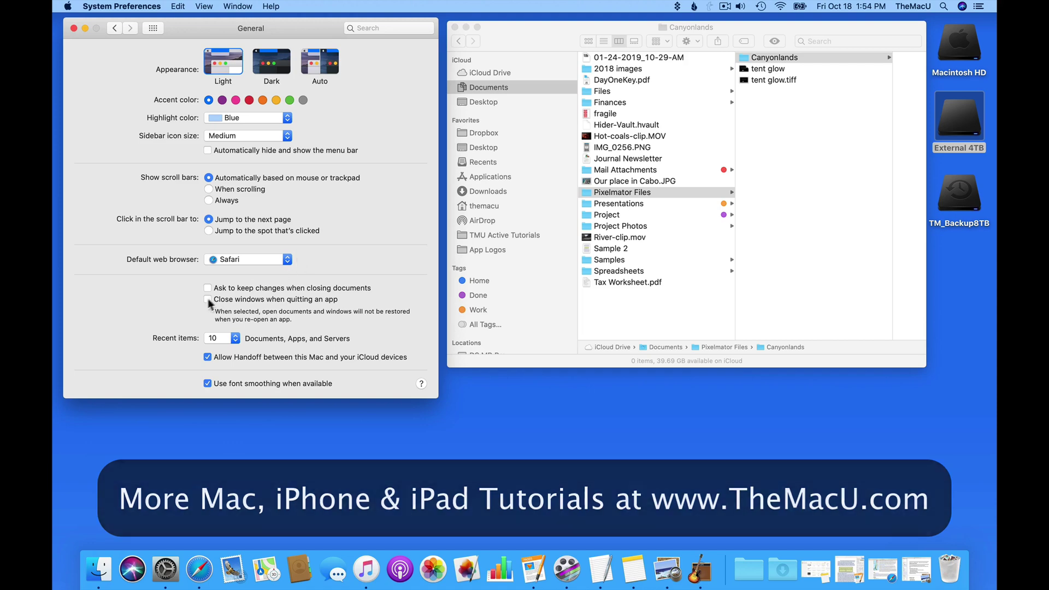
- Type '___' at the start of Sample 2 in Pages, then close it and quit Pages
{"action": "left_click", "coordinate": [851, 571]}
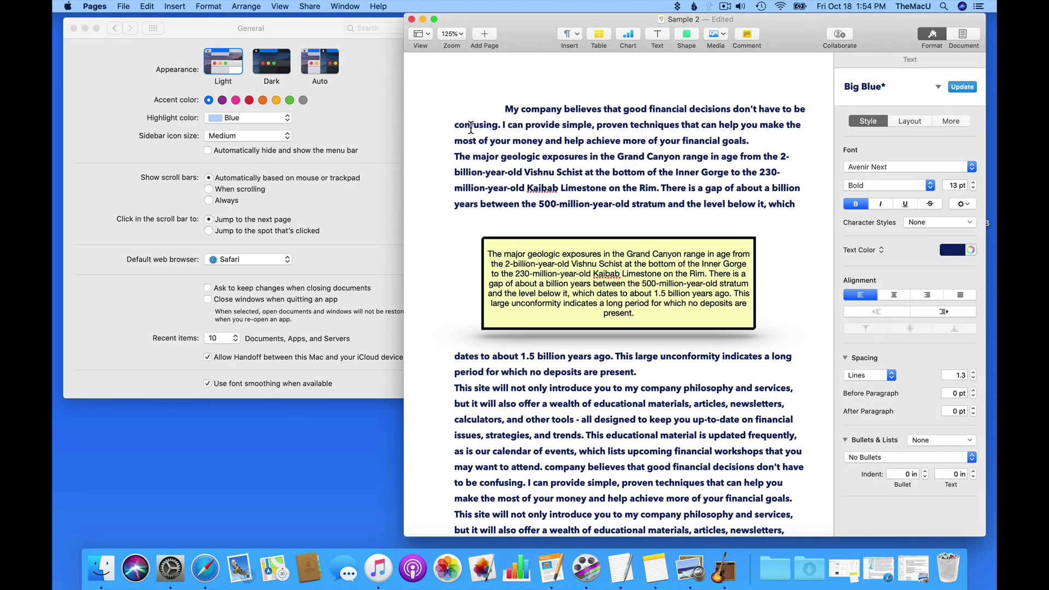
{"action": "type", "text": "___"}
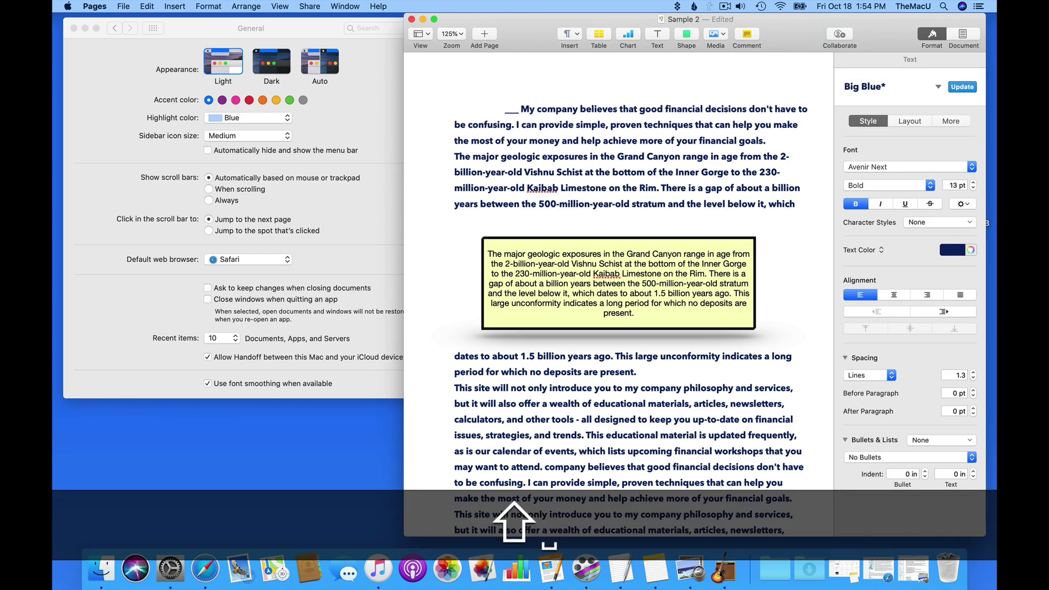
{"action": "key", "text": "cmd+w"}
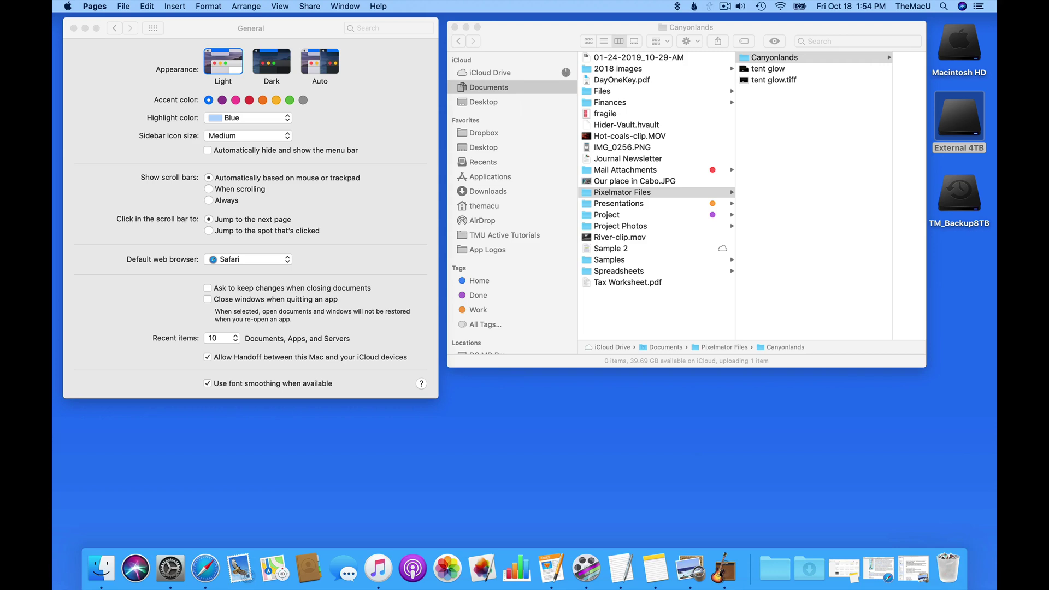
{"action": "key", "text": "super+q"}
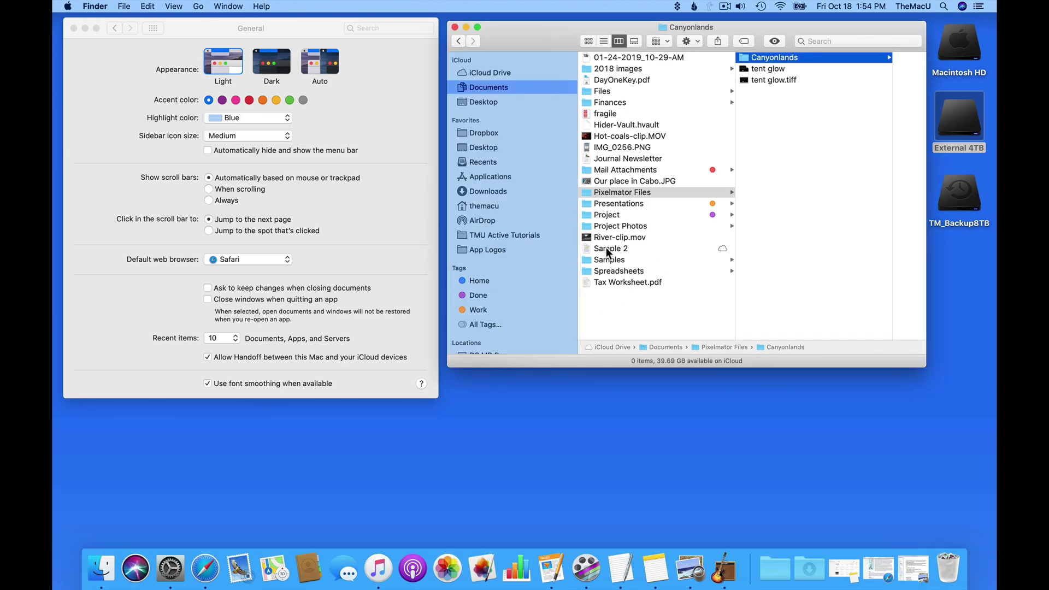
- Open Sample 2 in Pages from the Documents folder
{"action": "left_click", "coordinate": [221, 299]}
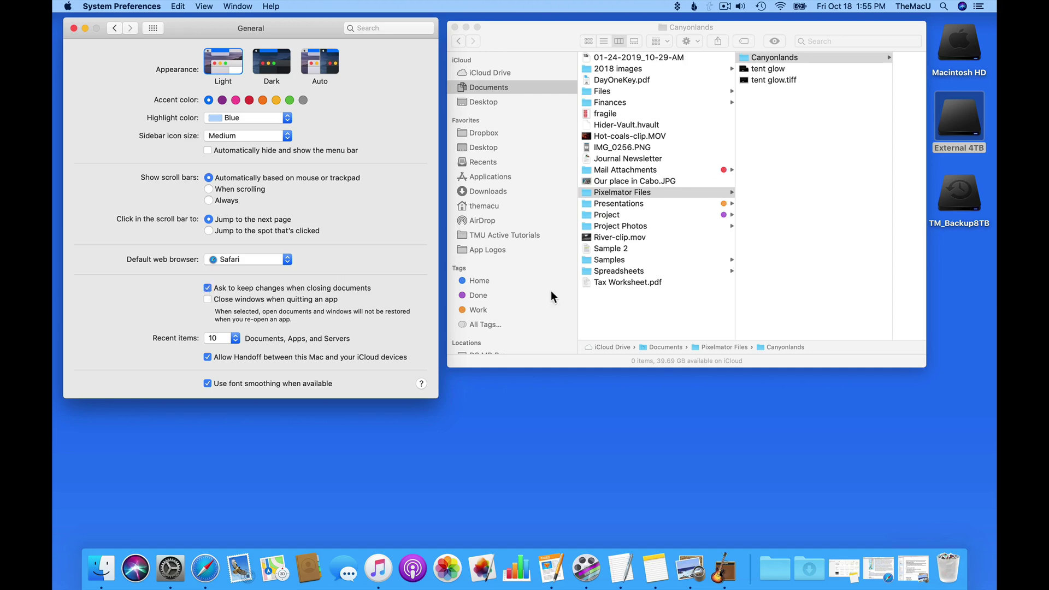
{"action": "left_click", "coordinate": [641, 304]}
{"action": "left_click", "coordinate": [602, 248]}
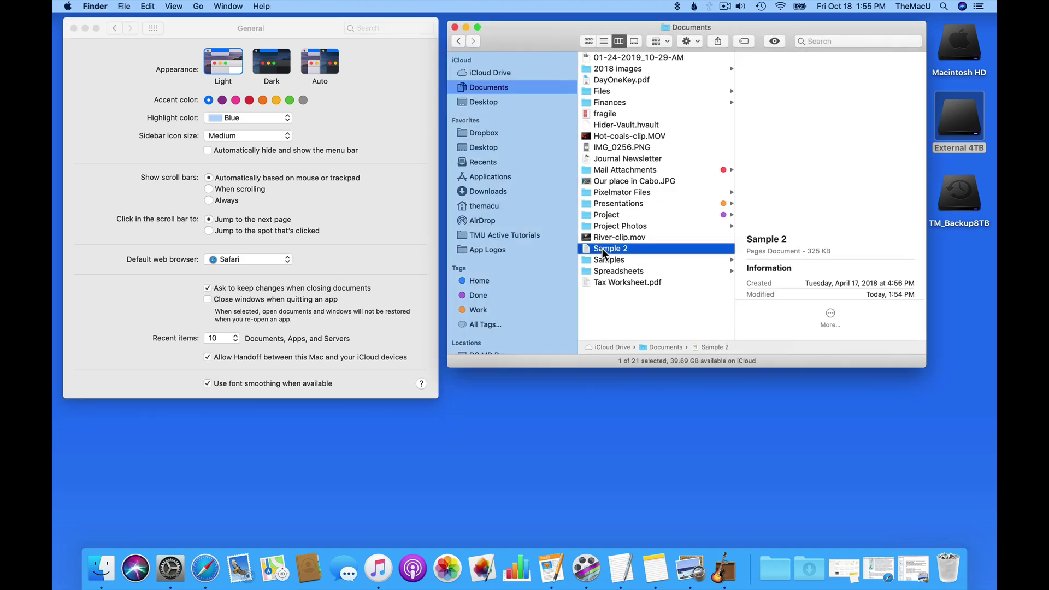
{"action": "double_click", "coordinate": [602, 248]}
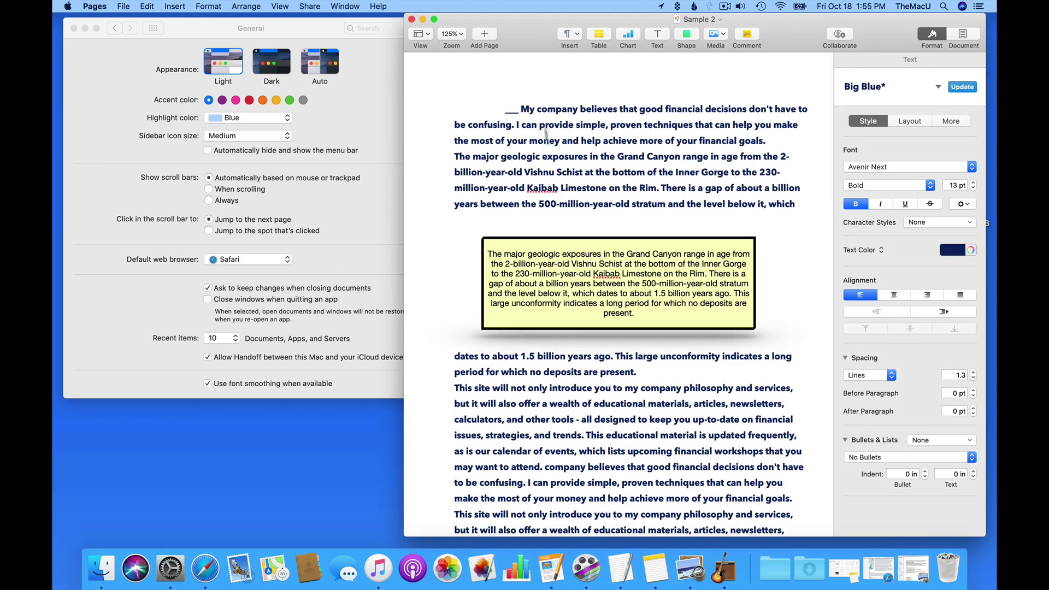
- Replace the leading underscores with 'WW_', then close Sample 2 and revert the changes
{"action": "left_click_drag", "start_coordinate": [519, 111], "coordinate": [503, 111]}
{"action": "type", "text": "WW"}
{"action": "type", "text": "_"}
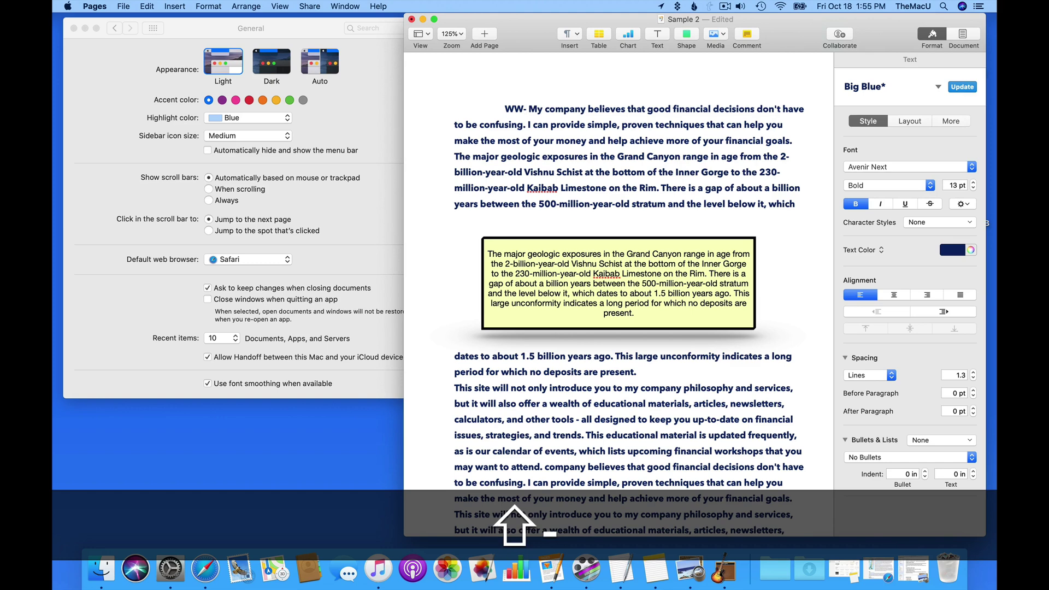
{"action": "key", "text": "super+w"}
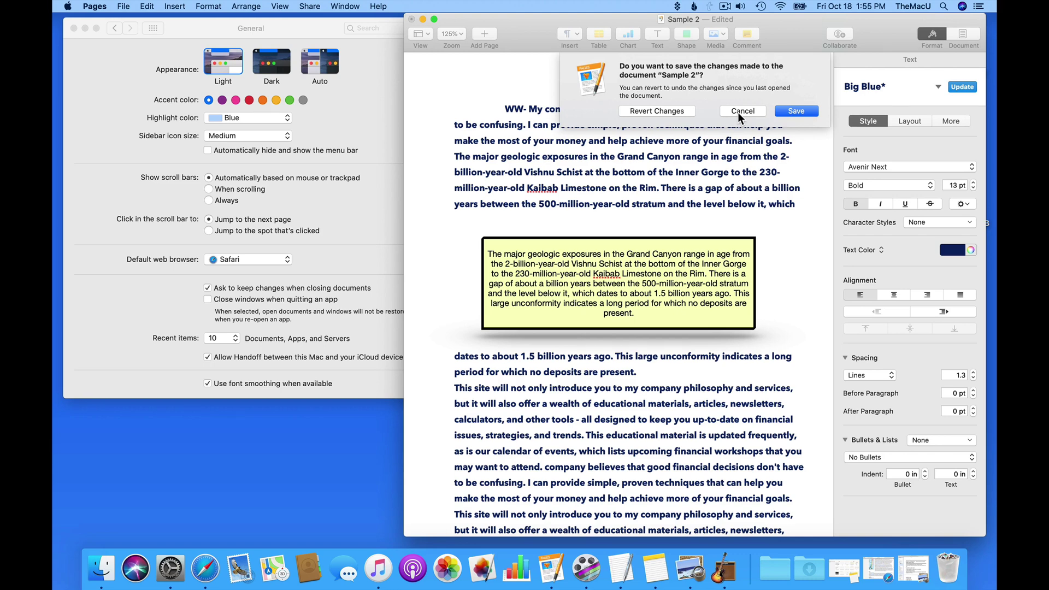
{"action": "left_click", "coordinate": [635, 110]}
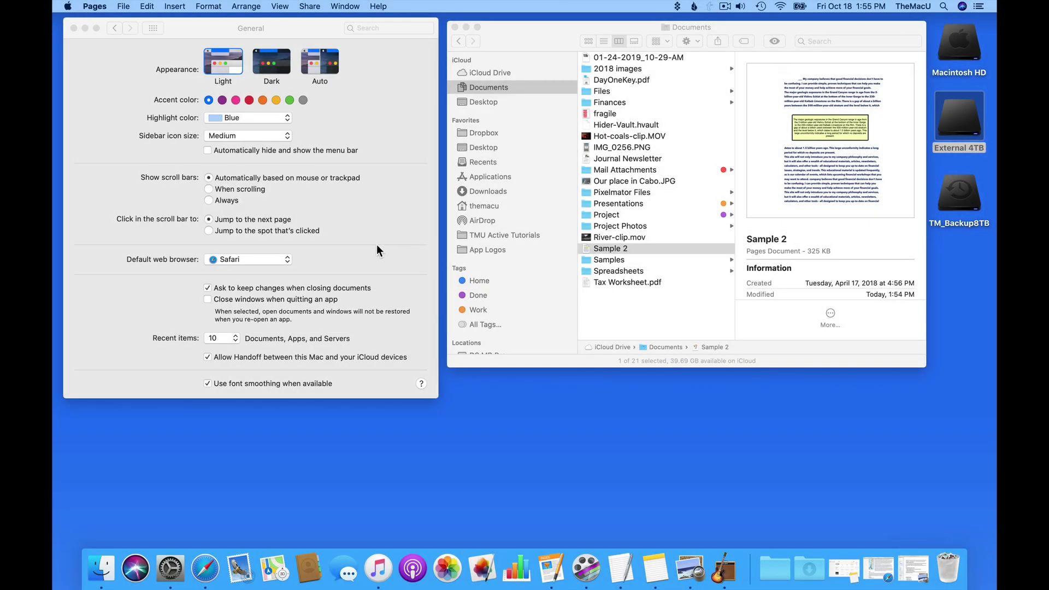
- Quit and relaunch Safari with its Wikipedia page open
{"action": "left_click", "coordinate": [376, 245]}
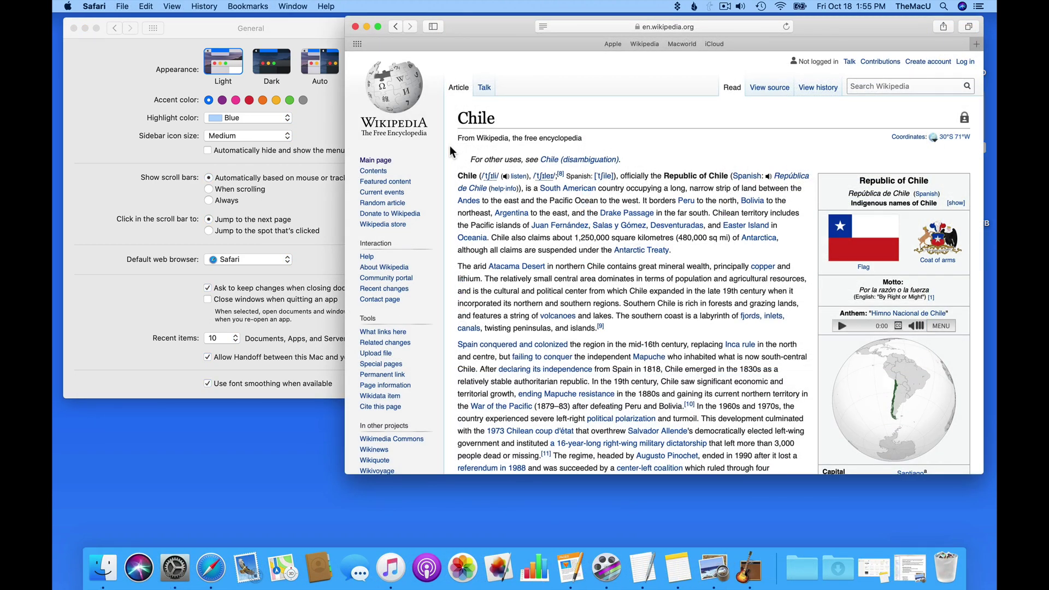
{"action": "key", "text": "super+q"}
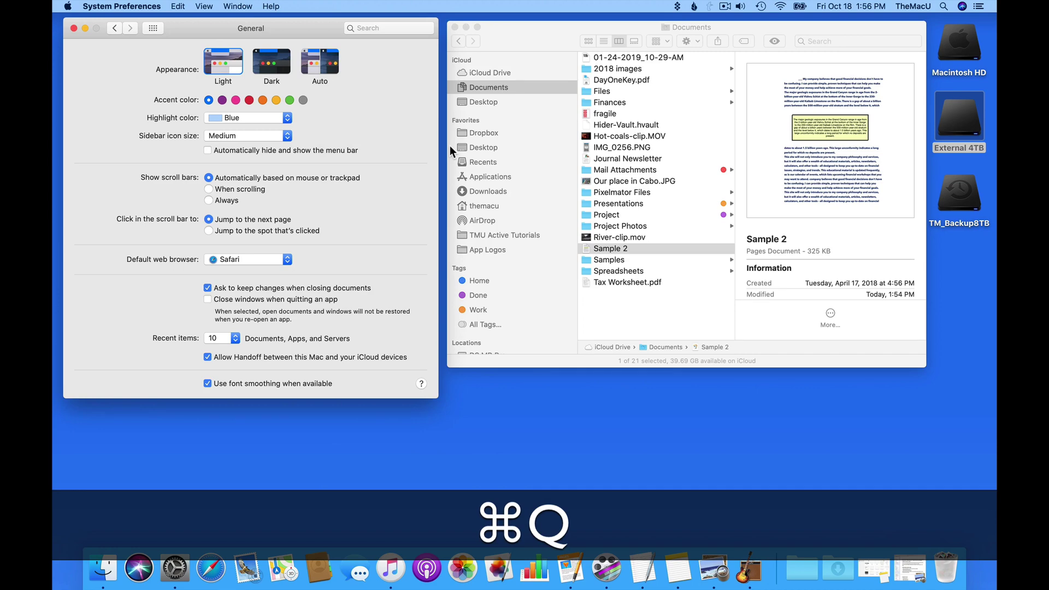
{"action": "left_click", "coordinate": [217, 580]}
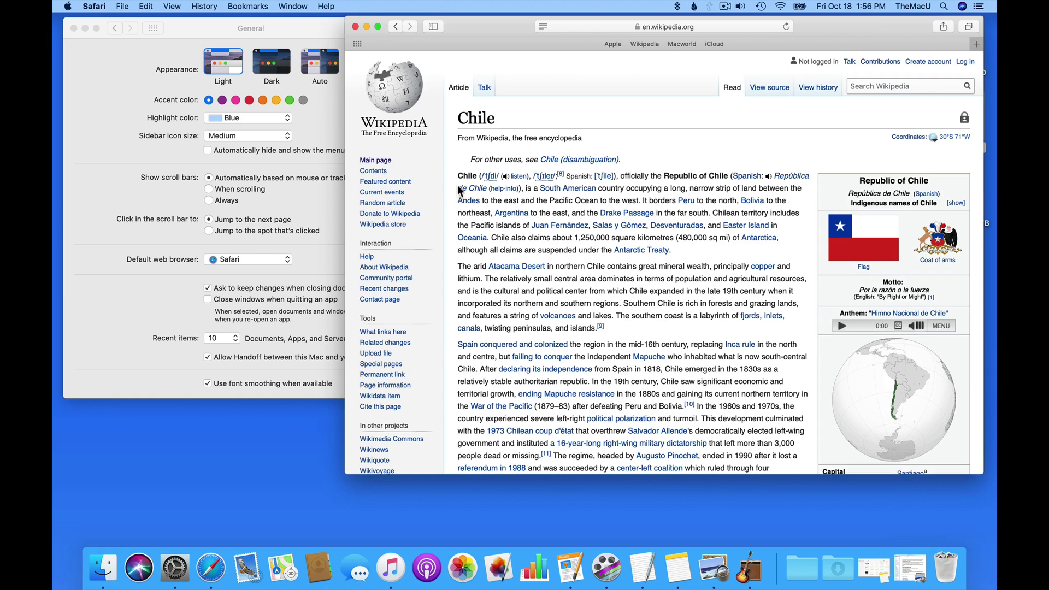
- Turn on 'Close windows when quitting an app', then quit and relaunch Safari
{"action": "left_click", "coordinate": [186, 304]}
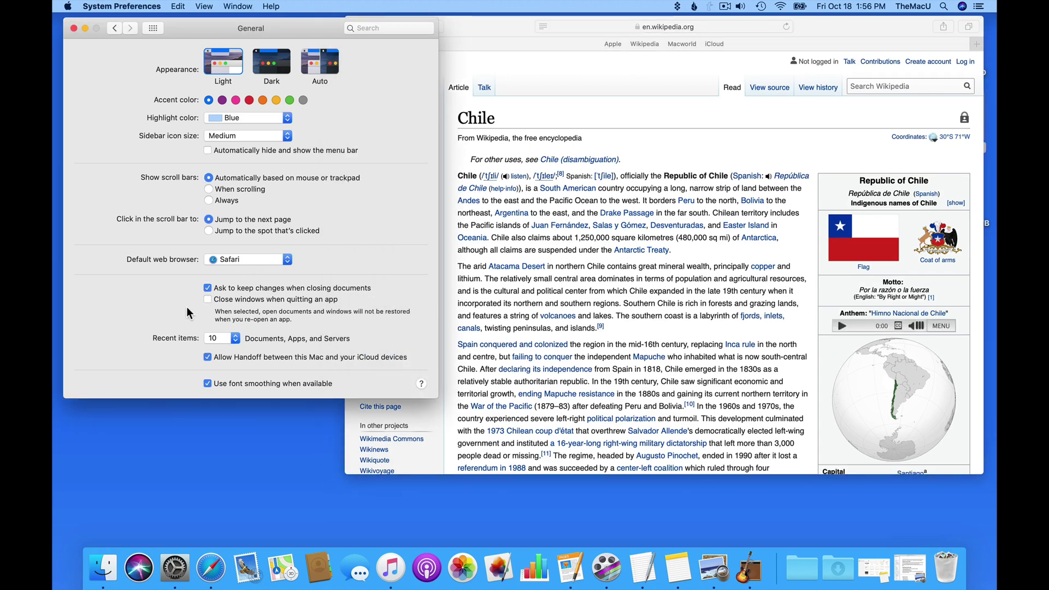
{"action": "left_click", "coordinate": [208, 300]}
{"action": "left_click", "coordinate": [592, 96]}
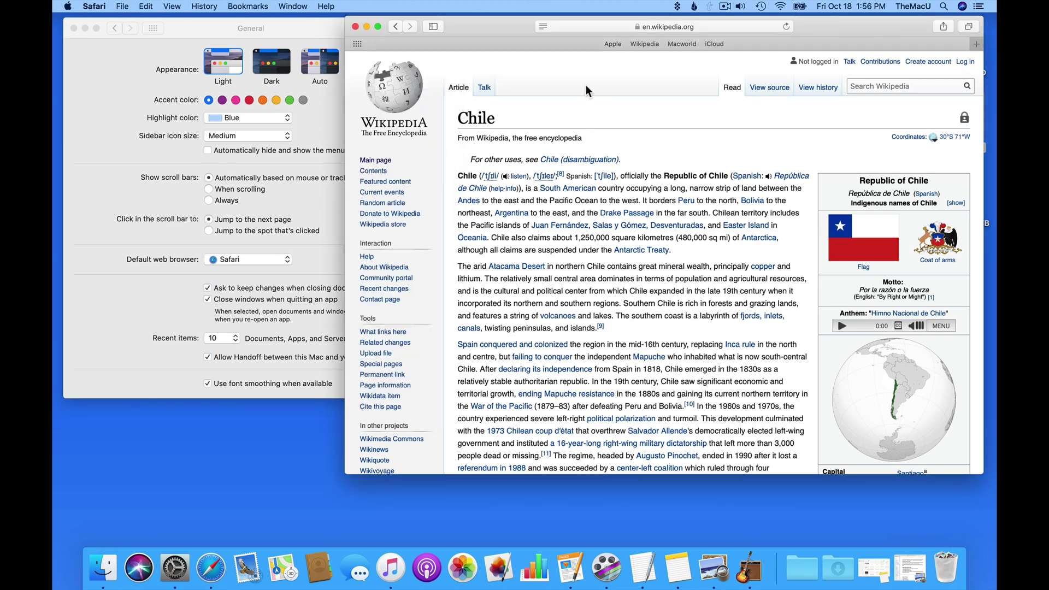
{"action": "key", "text": "super+q"}
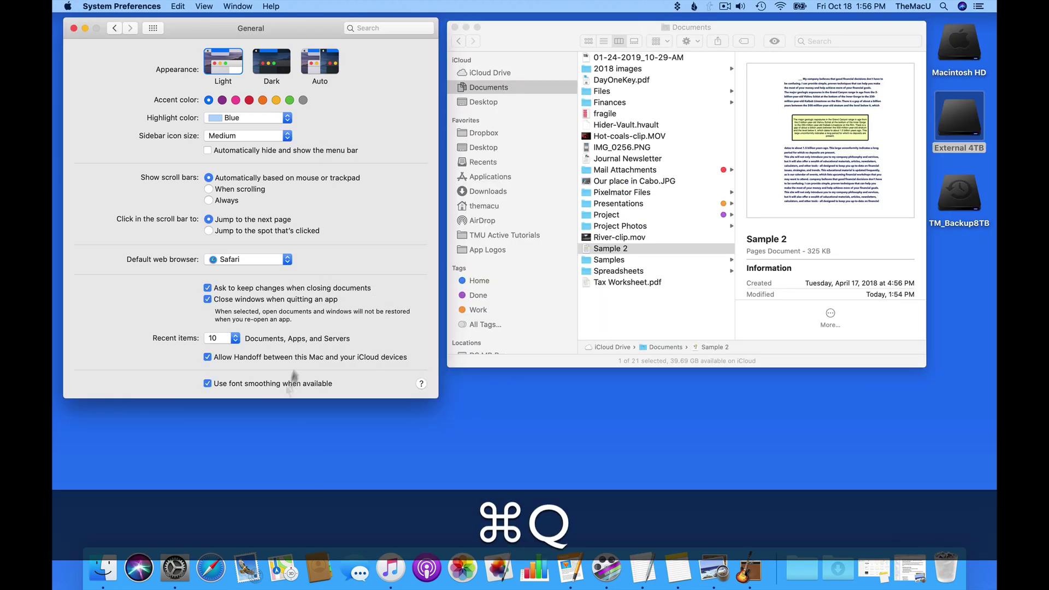
{"action": "left_click", "coordinate": [212, 568]}
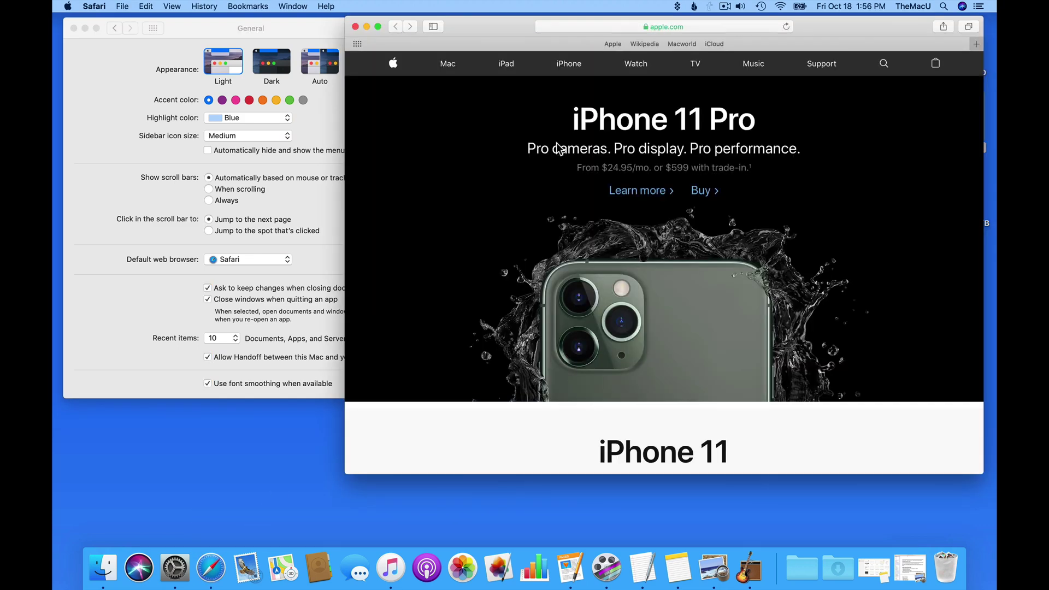
- Check Safari's preferences to confirm the homepage is apple.com
{"action": "left_click", "coordinate": [95, 6]}
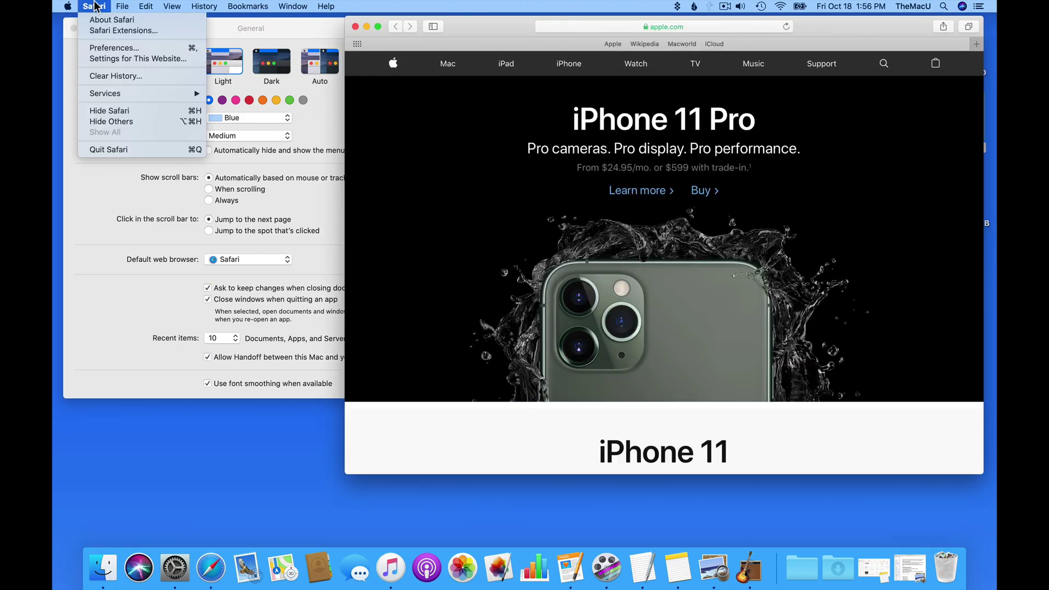
{"action": "left_click", "coordinate": [95, 48]}
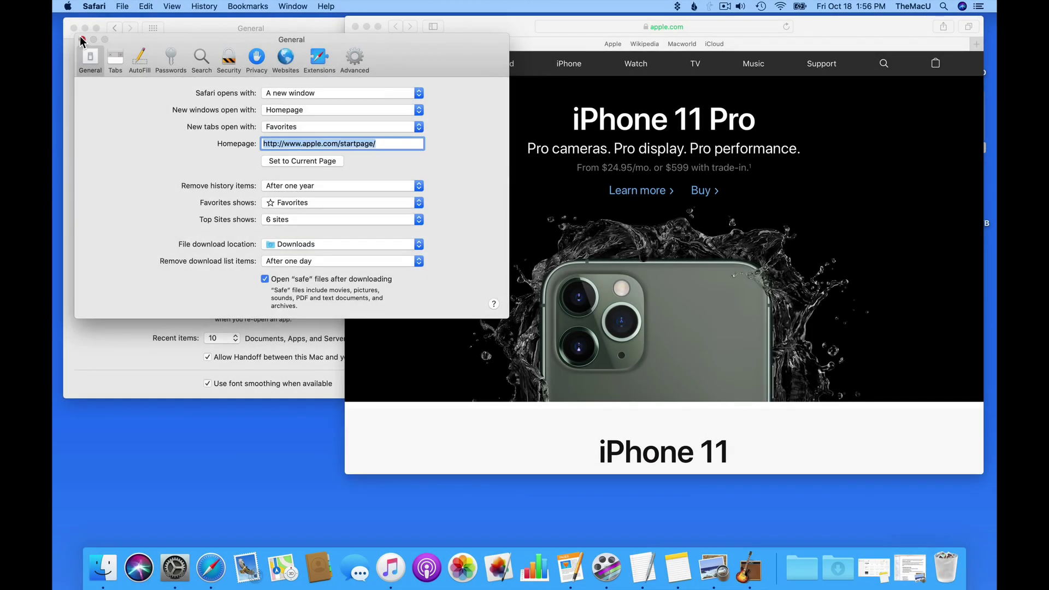
{"action": "left_click", "coordinate": [82, 39]}
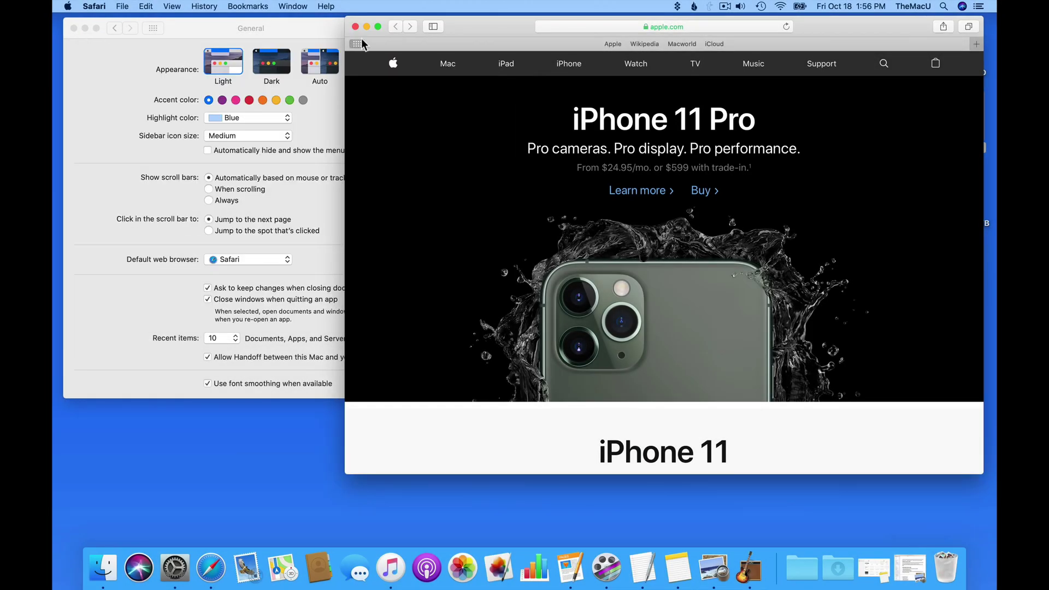
{"action": "left_click", "coordinate": [365, 26]}
- Turn off 'Close windows when quitting an app' and keep Recent items at 10
{"action": "left_click", "coordinate": [234, 340]}
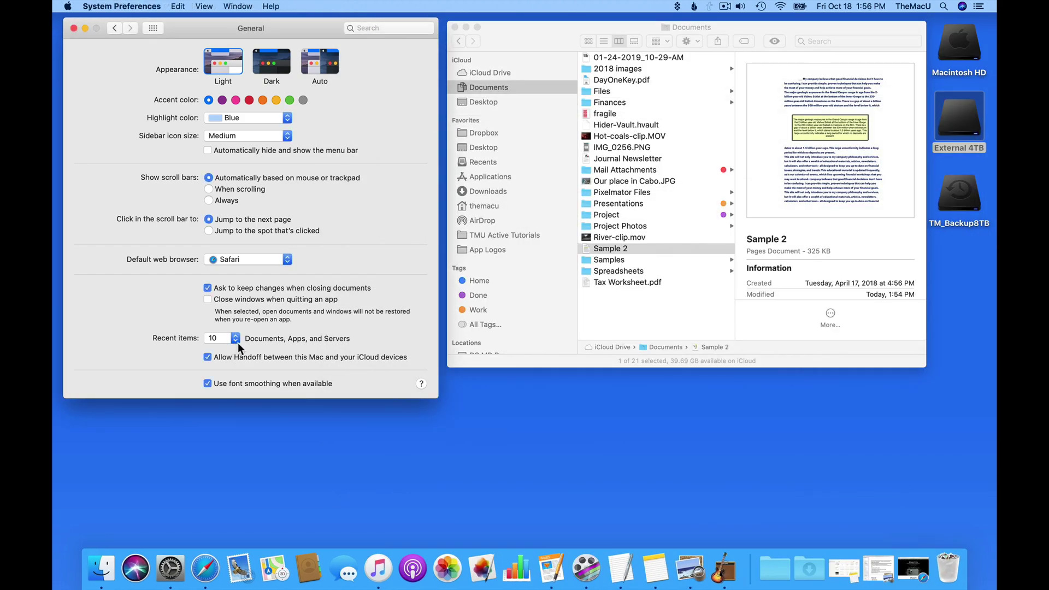
{"action": "left_click", "coordinate": [238, 343]}
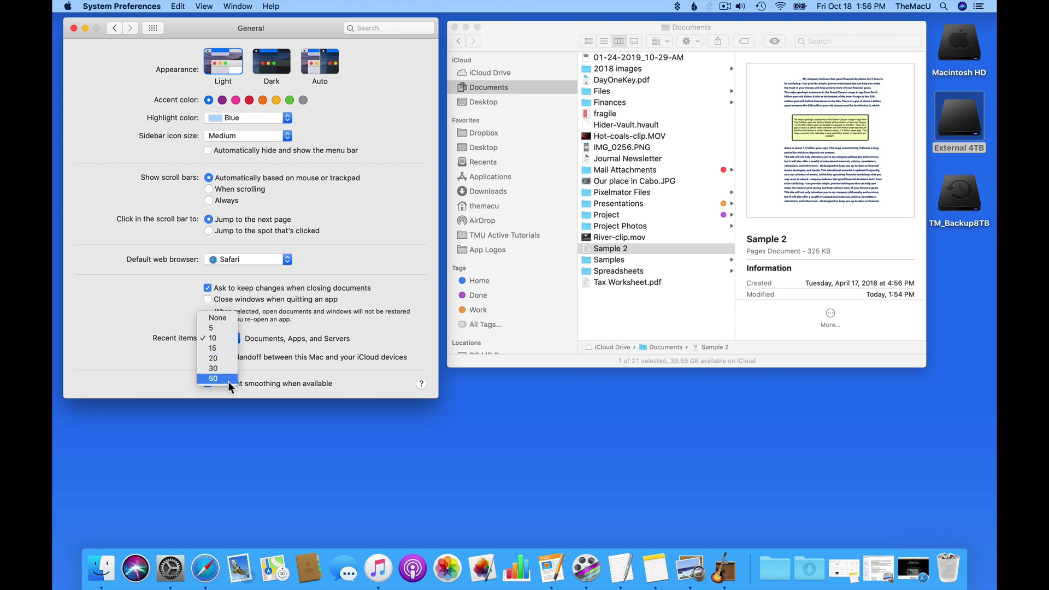
{"action": "left_click", "coordinate": [234, 337]}
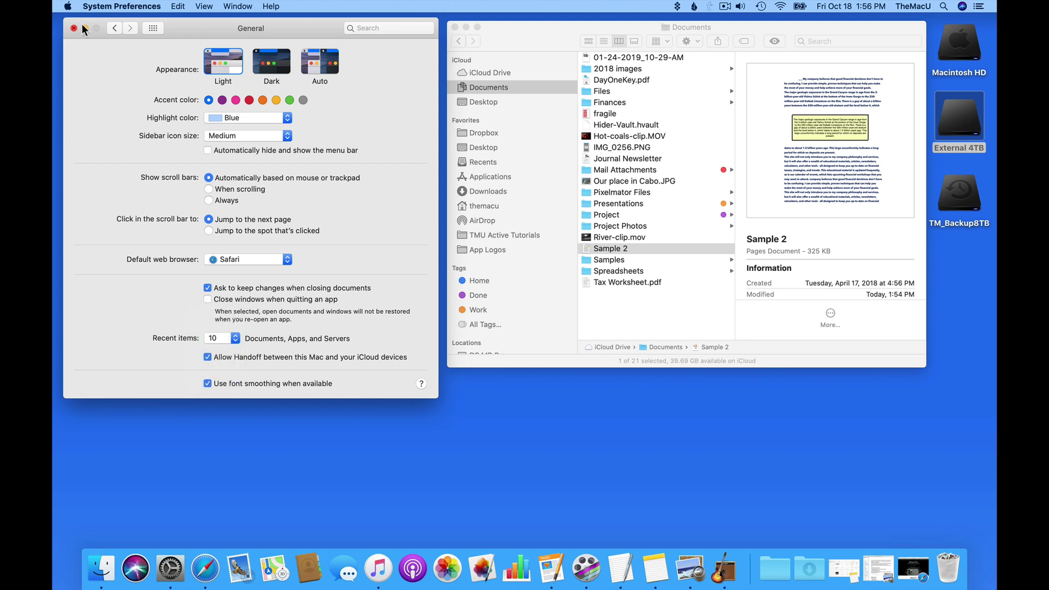
- View the Apple menu's Recent Items list of applications and documents, then dismiss it
{"action": "left_click", "coordinate": [68, 6]}
{"action": "mouse_move", "coordinate": [76, 69]}
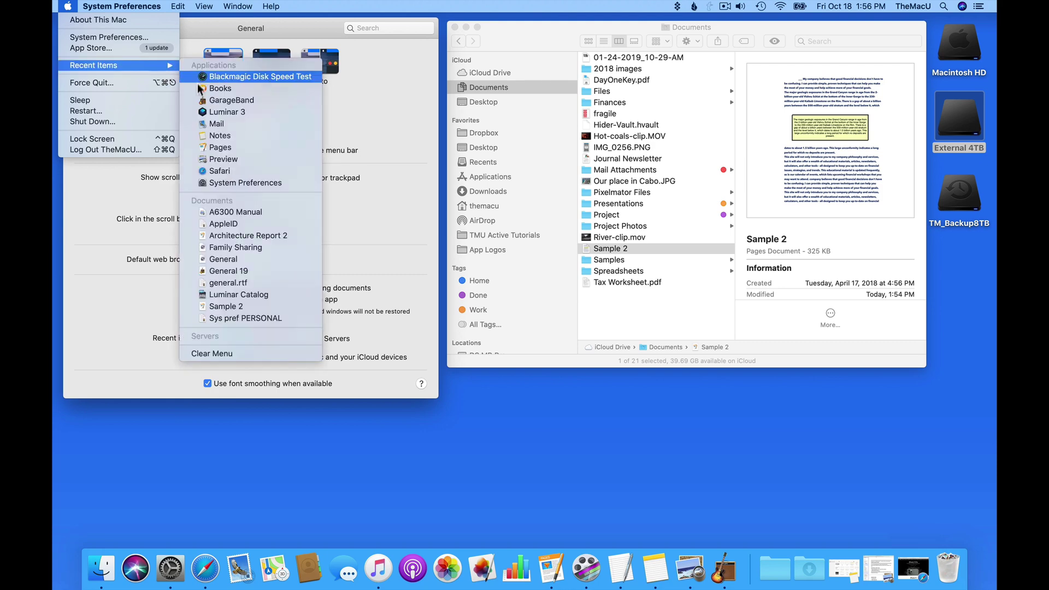
{"action": "left_click", "coordinate": [147, 266]}
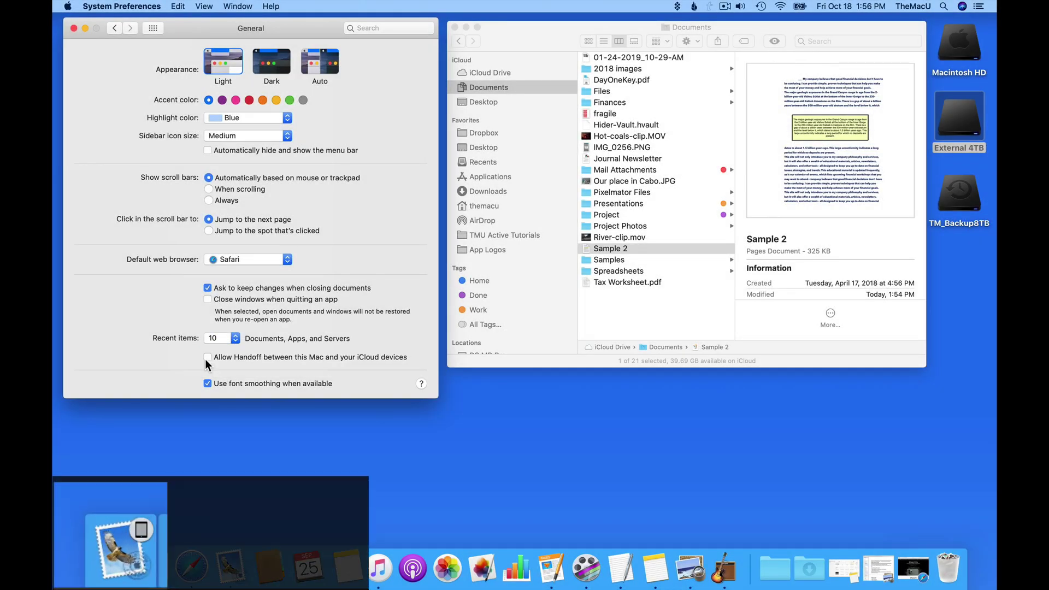
- Re-enable Handoff with iCloud devices, and switch font smoothing off and back on
{"action": "left_click", "coordinate": [208, 359]}
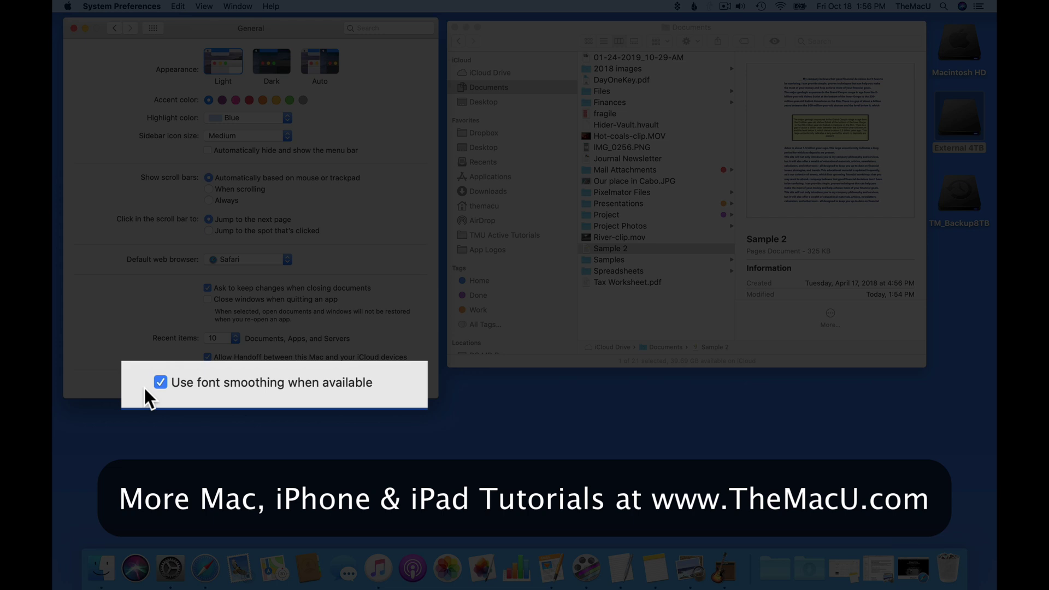
{"action": "left_click", "coordinate": [161, 383]}
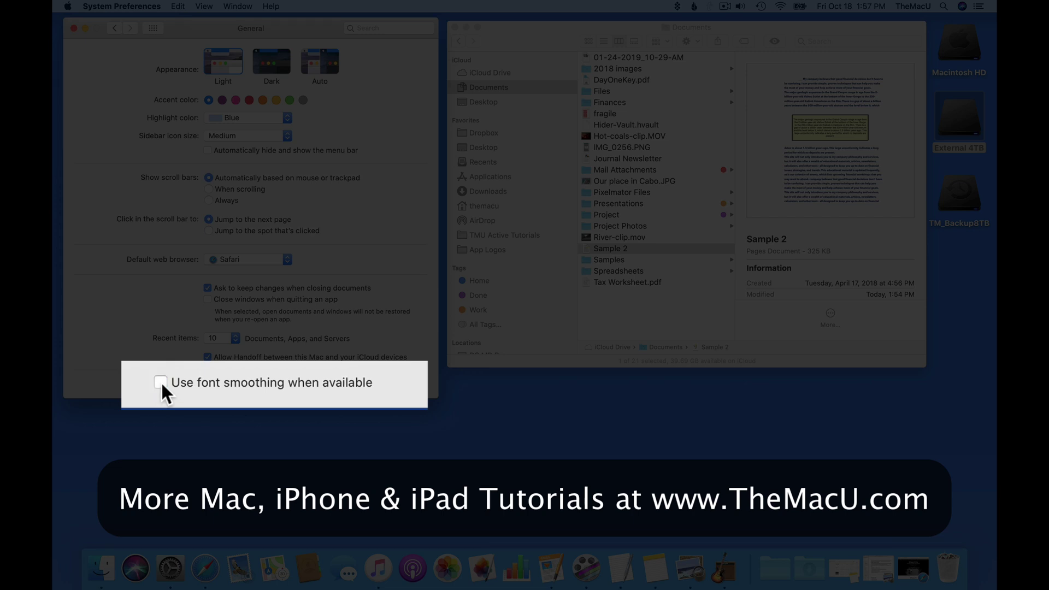
{"action": "left_click", "coordinate": [161, 382]}
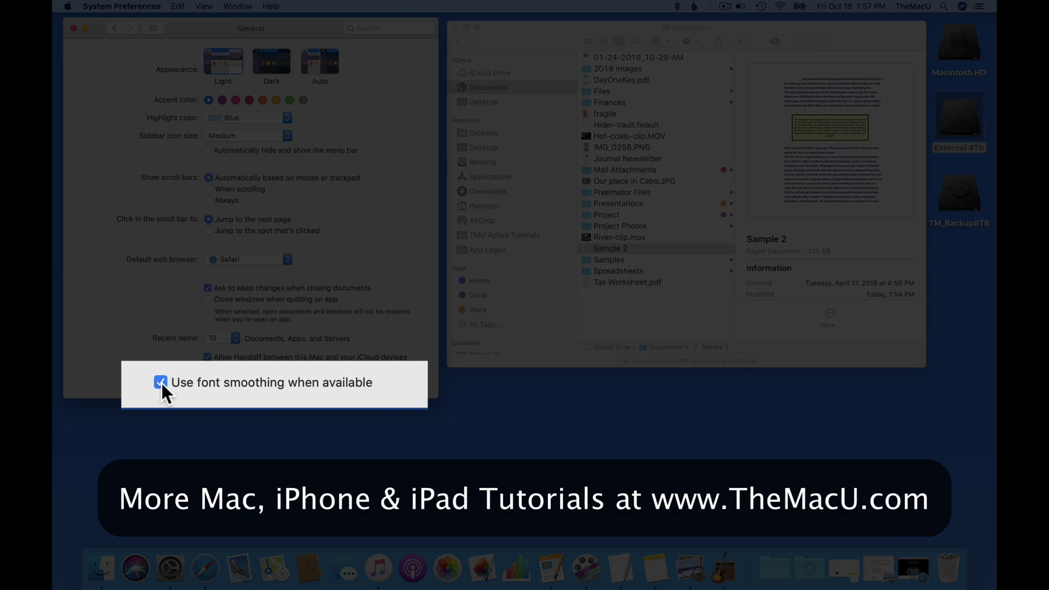